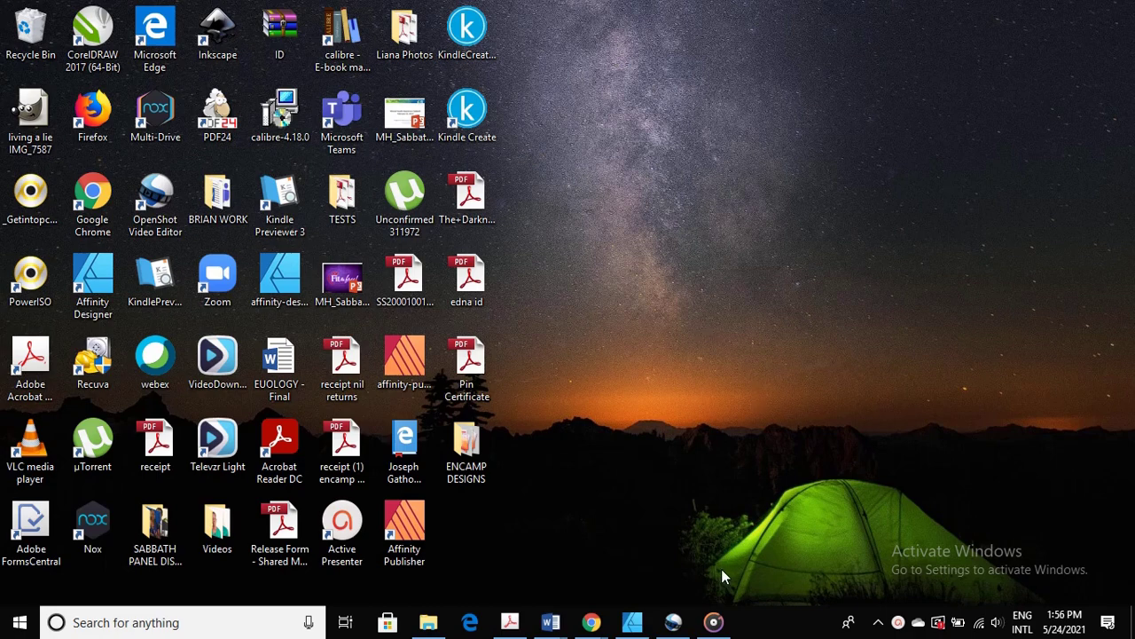
- Restore the untitled OpenShot project window from its taskbar thumbnail
click(670, 628)
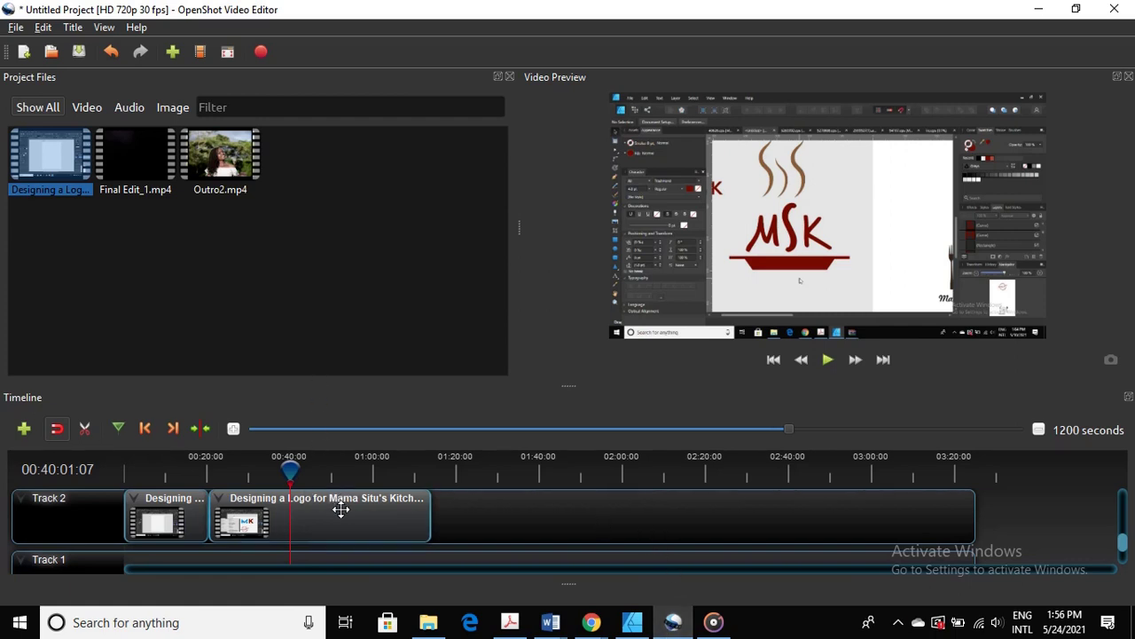
- Shift the long Designing a Logo clip right on Track 2 and butt the short clip against it
drag(337, 513, 410, 514)
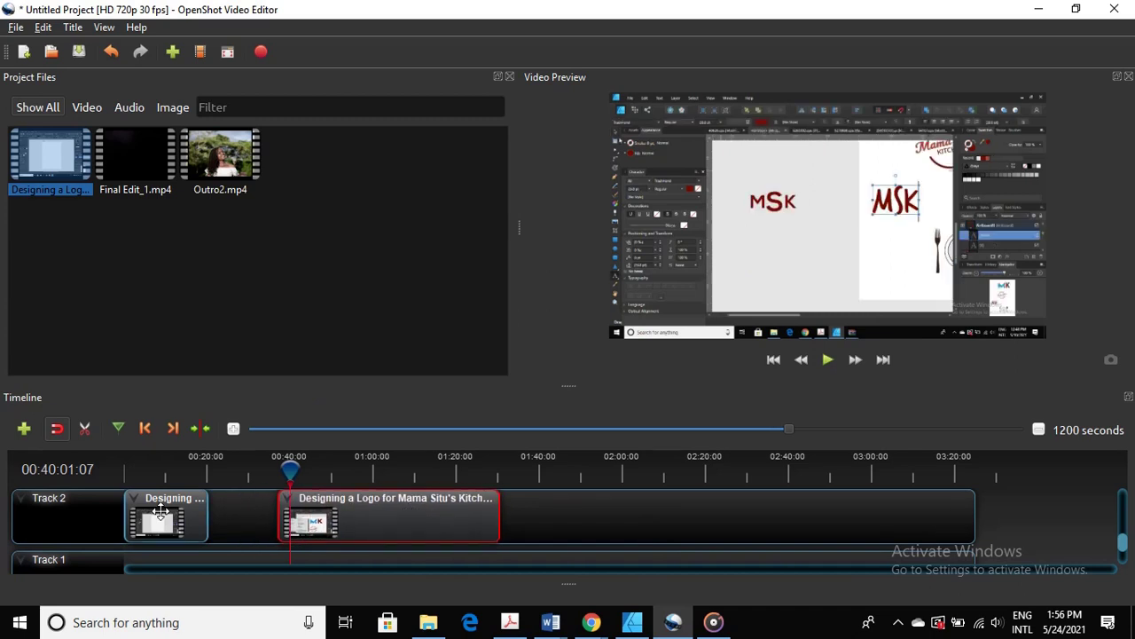
drag(175, 517, 241, 517)
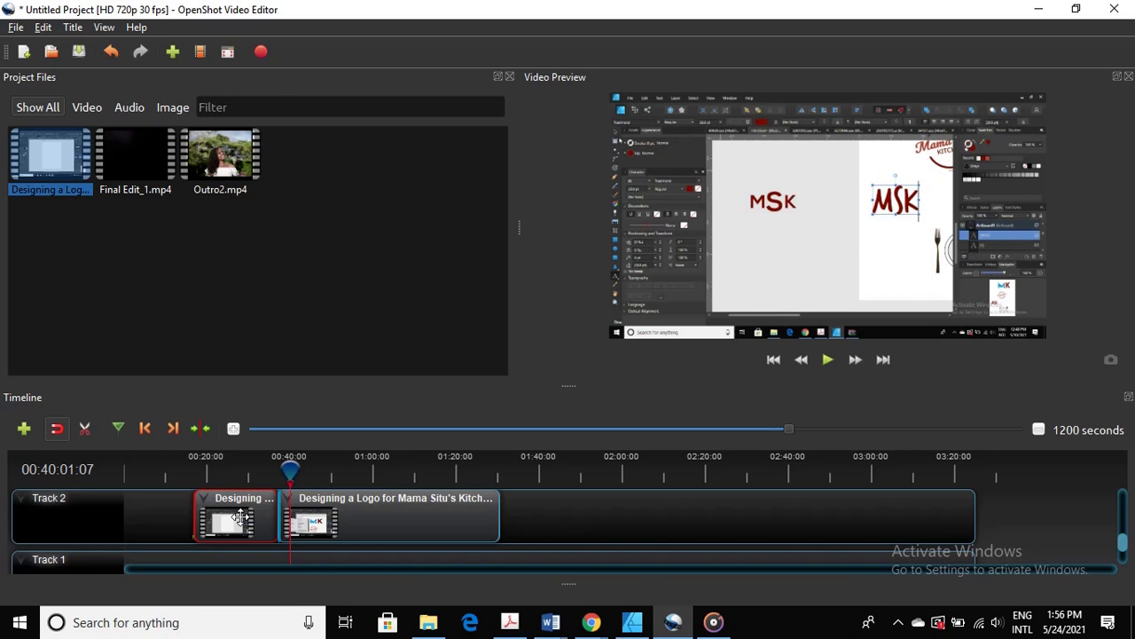
mouse_move(237, 515)
mouse_down()
mouse_move(223, 513)
mouse_move(236, 516)
mouse_up()
- Search the Downloads folder in File Explorer for 'final'
click(428, 622)
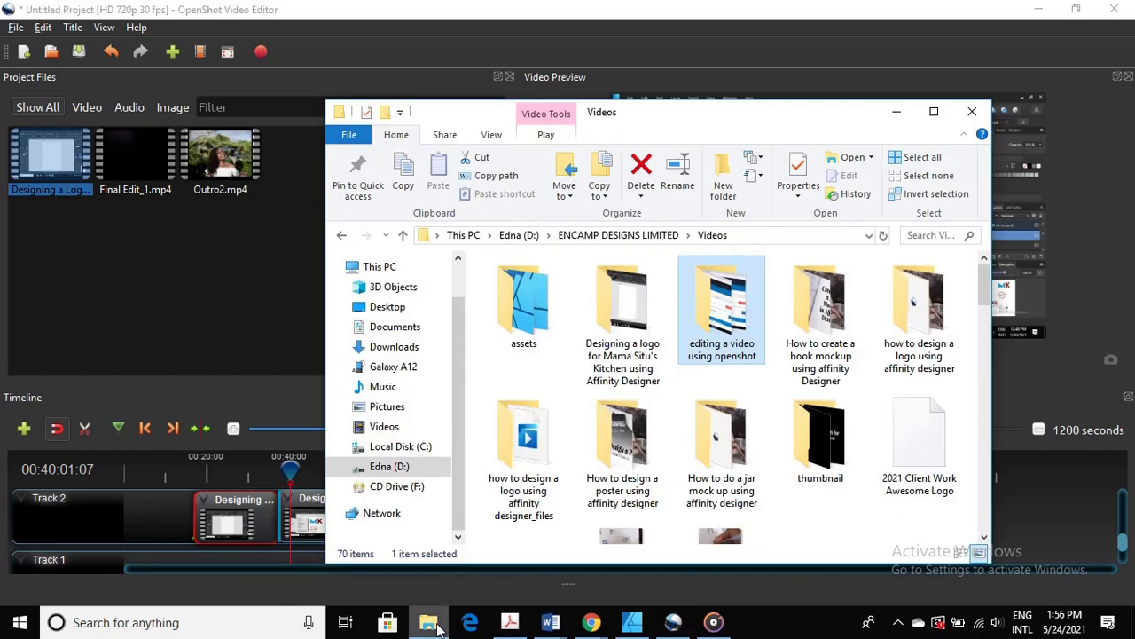
click(396, 353)
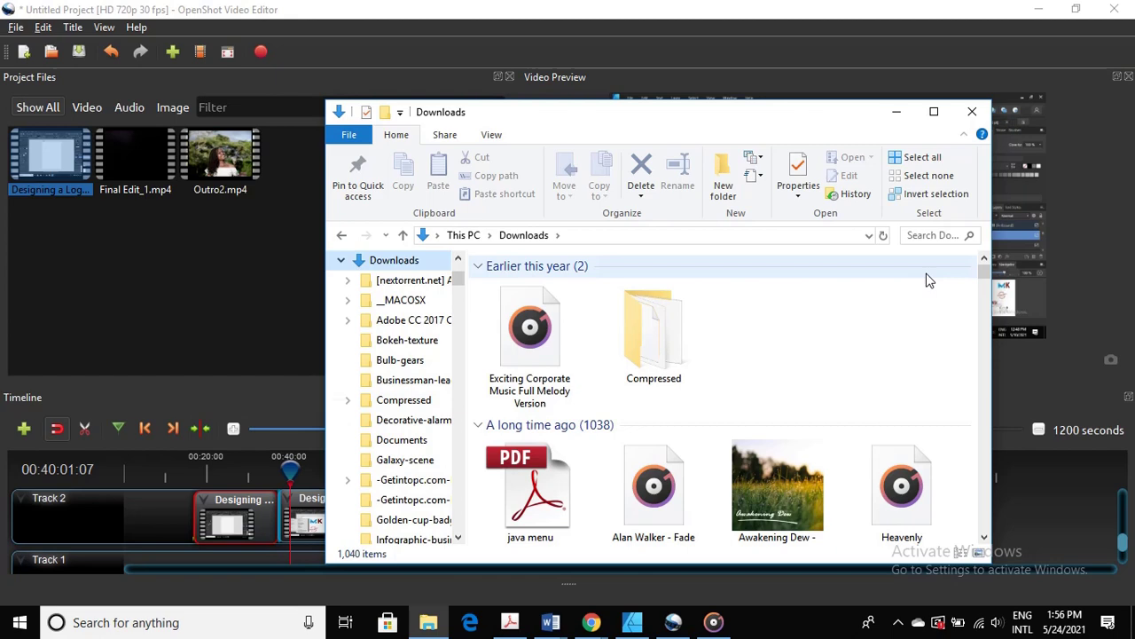
click(923, 248)
text(in)
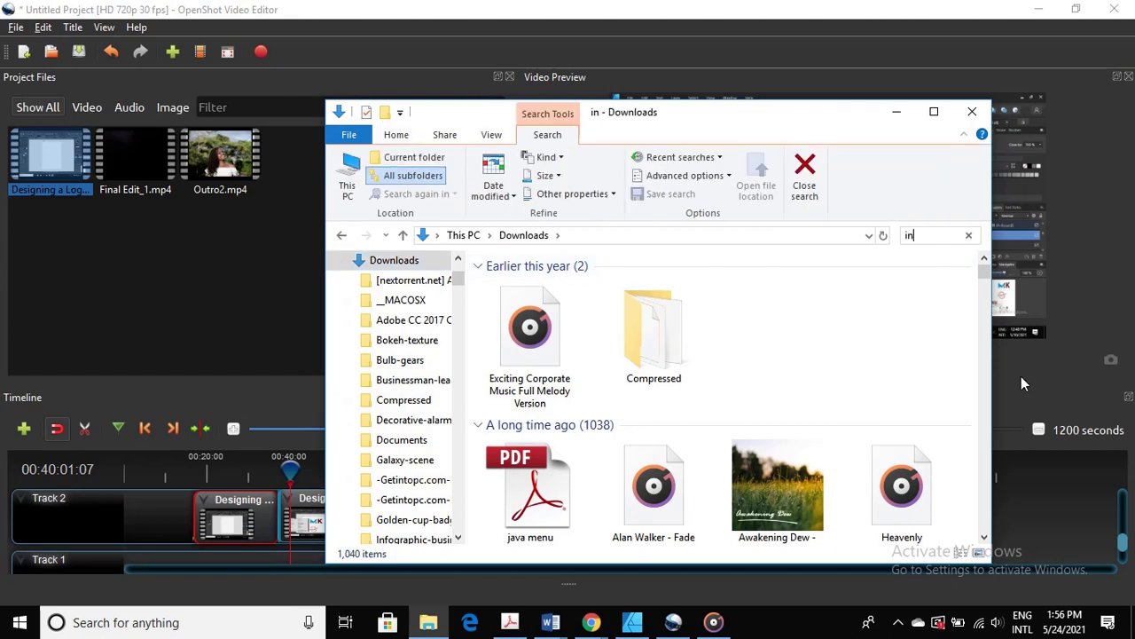
text(tro)
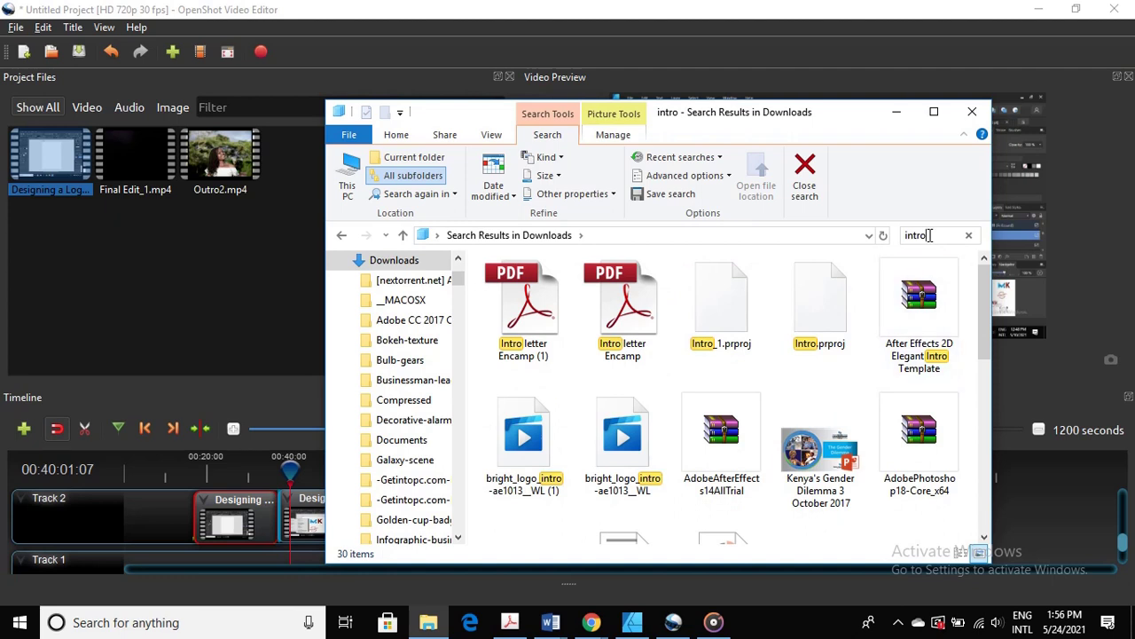
drag(930, 235, 869, 235)
text(fin)
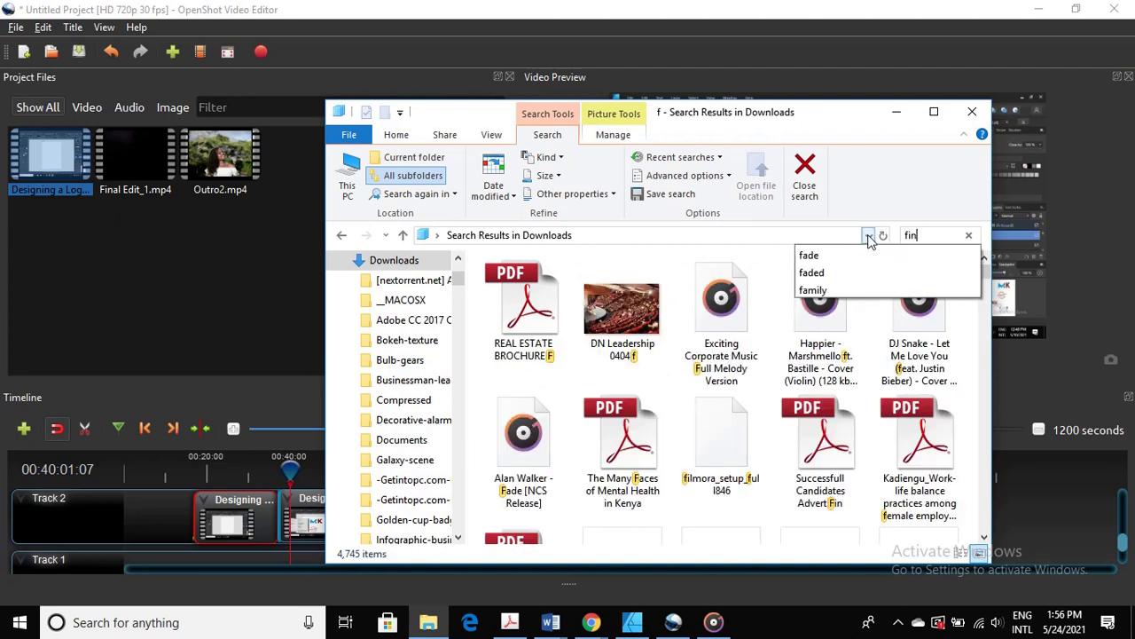
text(al)
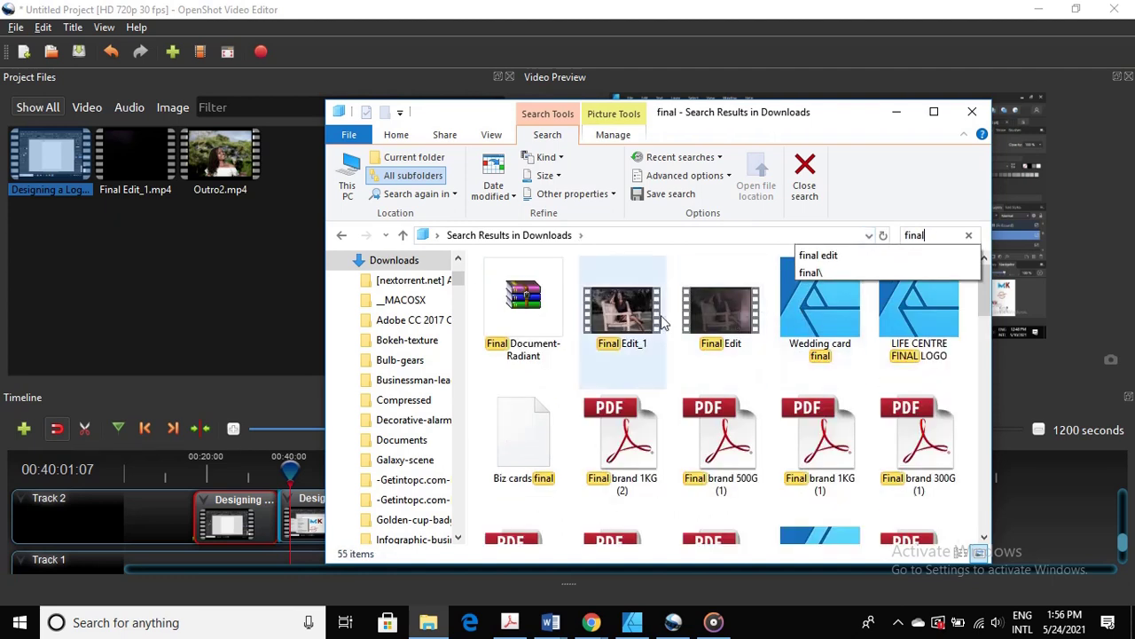
- Add Final Edit_1 to OpenShot's Project Files and minimize Explorer
click(621, 310)
drag(547, 322, 178, 294)
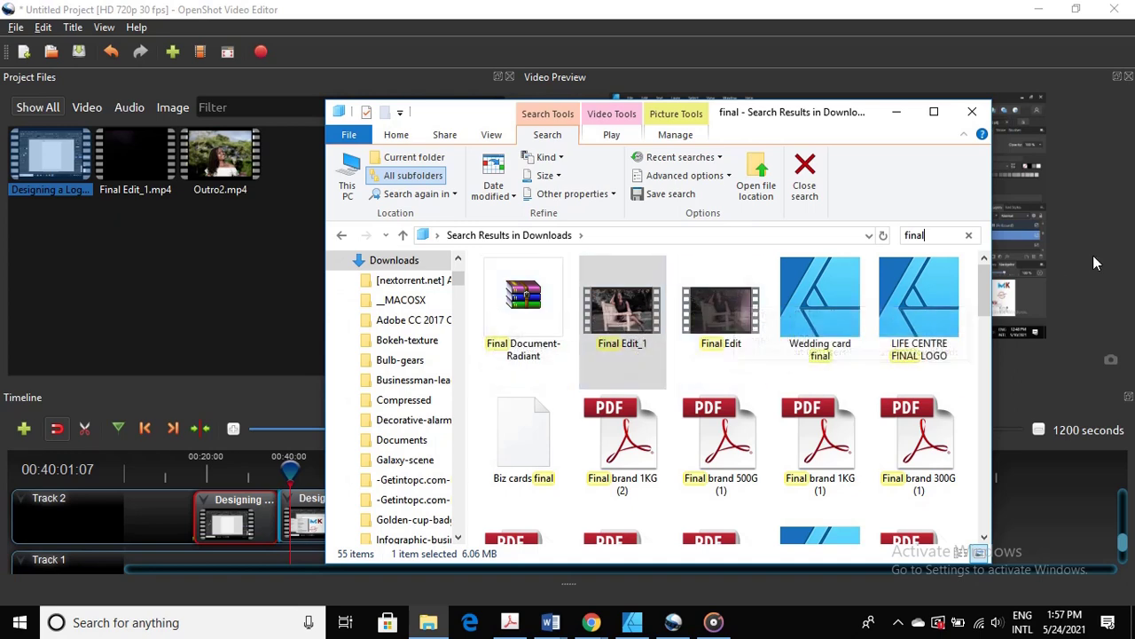
click(897, 112)
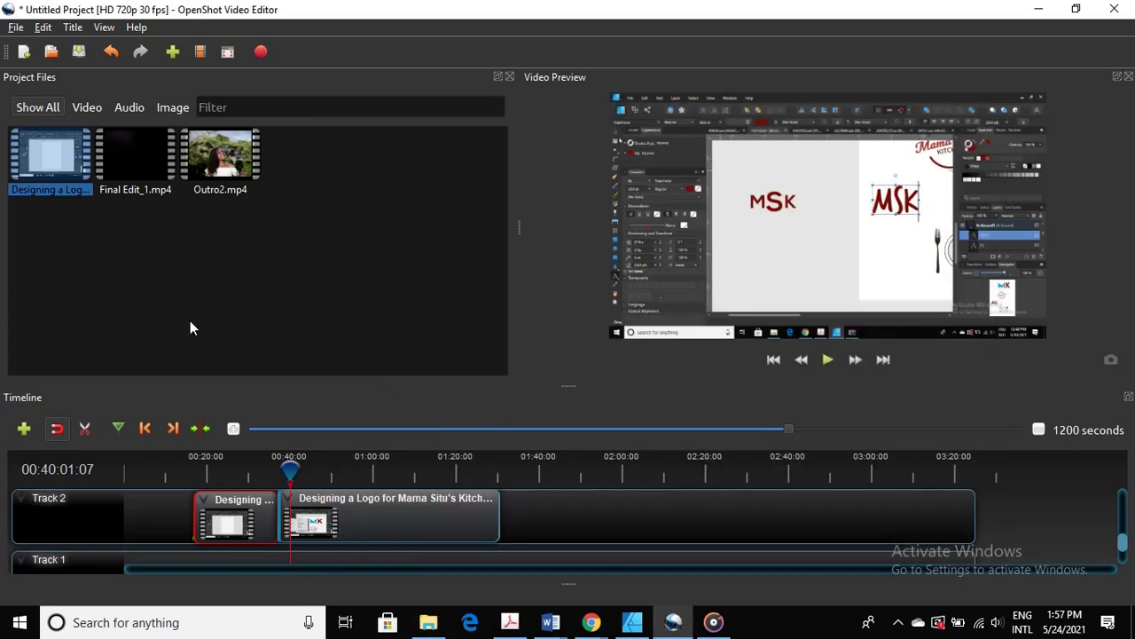
- Place Final Edit_1.mp4 on Track 2 and zoom the timeline to a 240-second span
drag(137, 165, 104, 502)
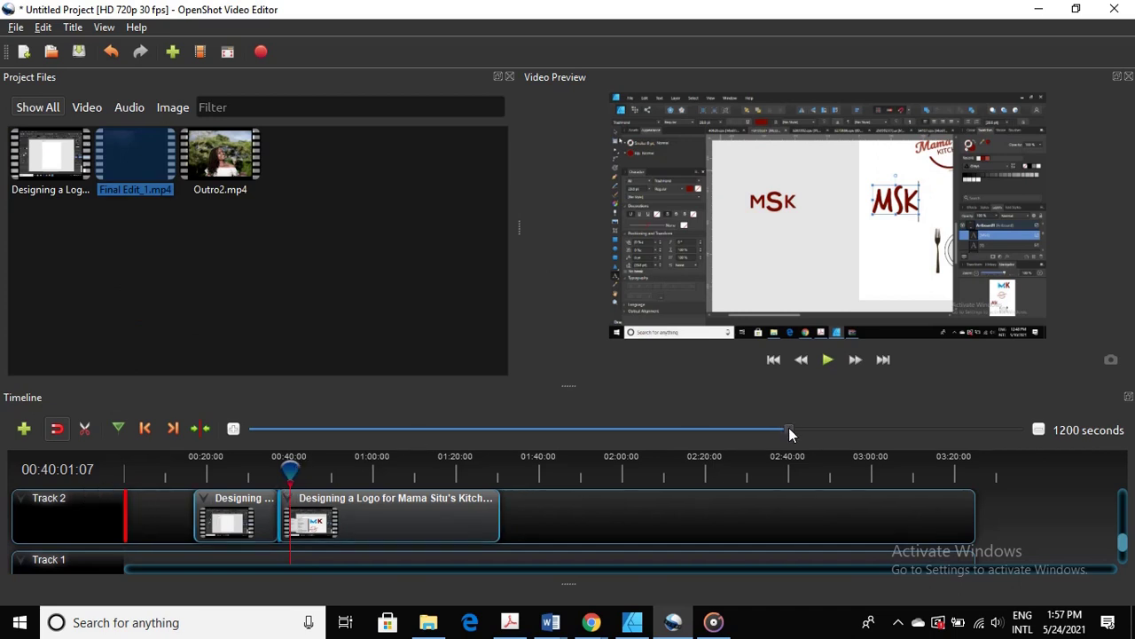
drag(789, 427, 618, 436)
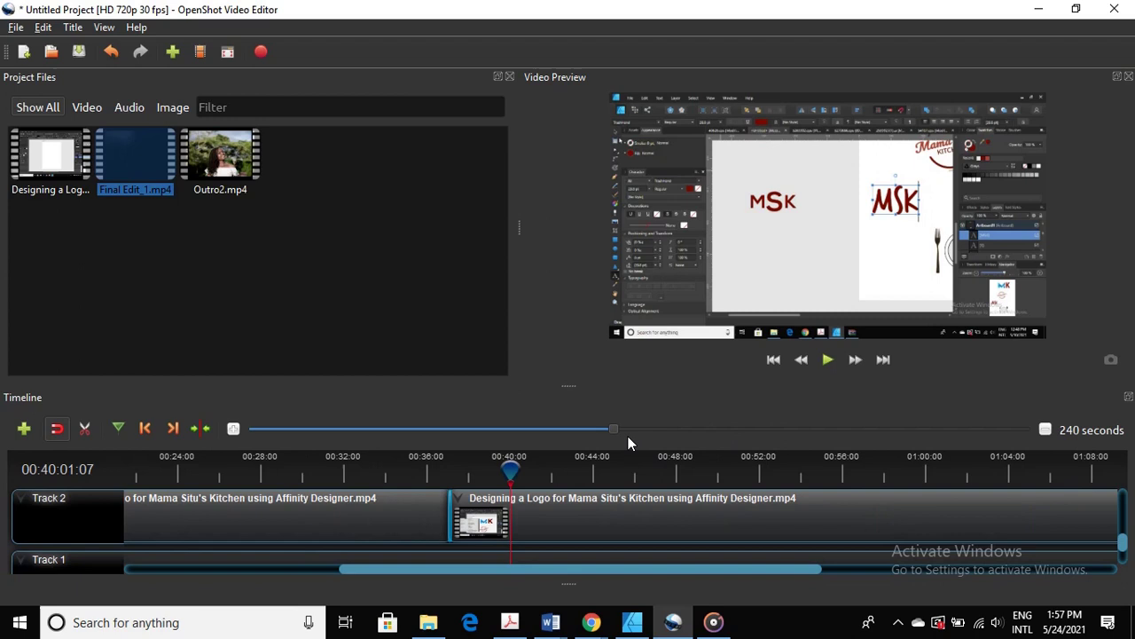
drag(562, 573, 232, 599)
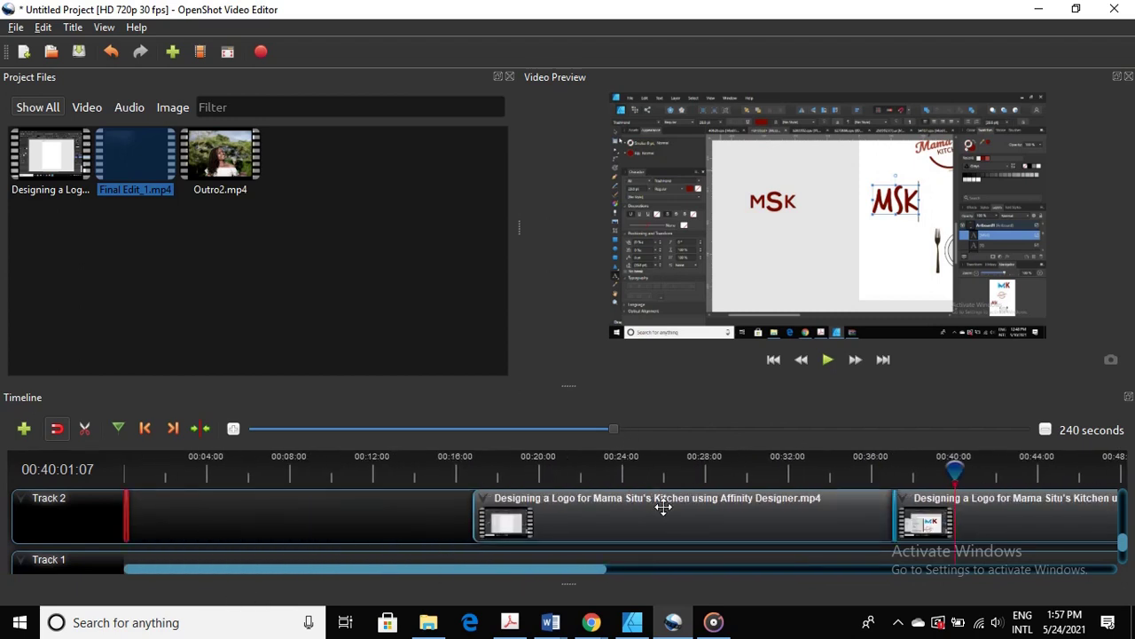
- Slide both Designing clips left so they sit back to back near Track 2's start
drag(663, 505, 365, 542)
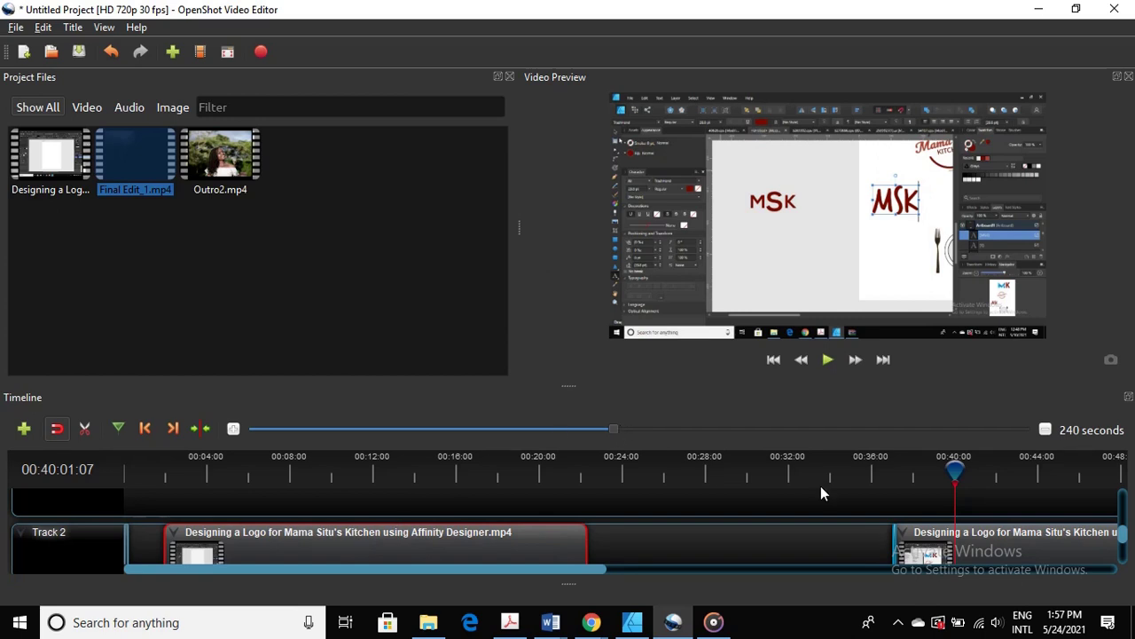
mouse_move(923, 532)
mouse_down()
mouse_move(813, 522)
mouse_move(679, 582)
mouse_move(941, 541)
mouse_up()
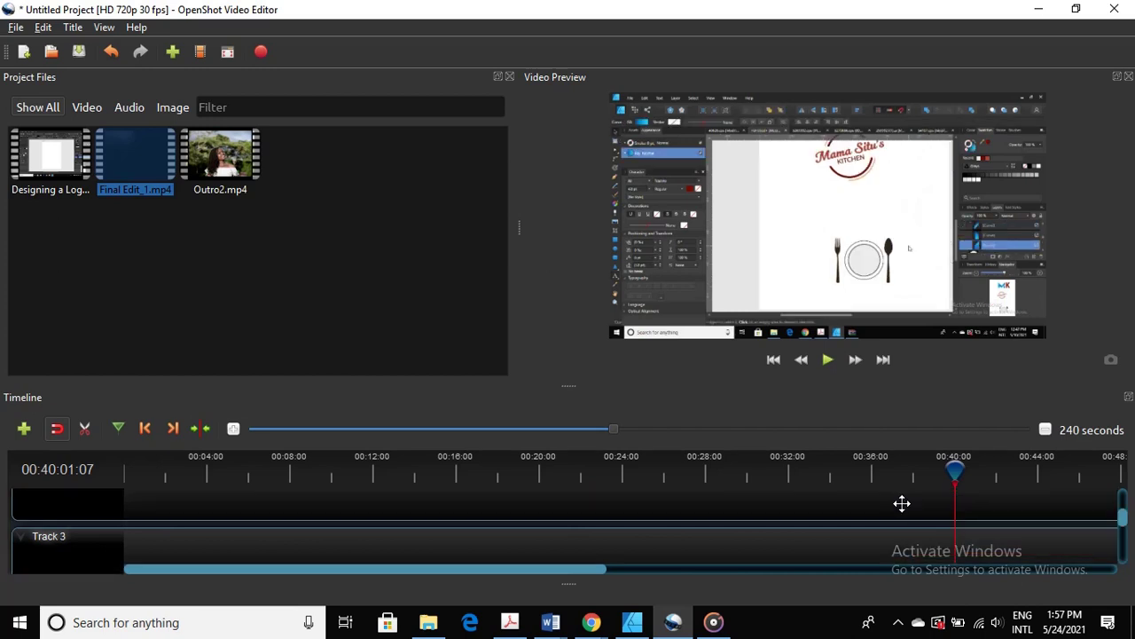
scroll(902, 503, up, 1)
scroll(902, 503, down, 2)
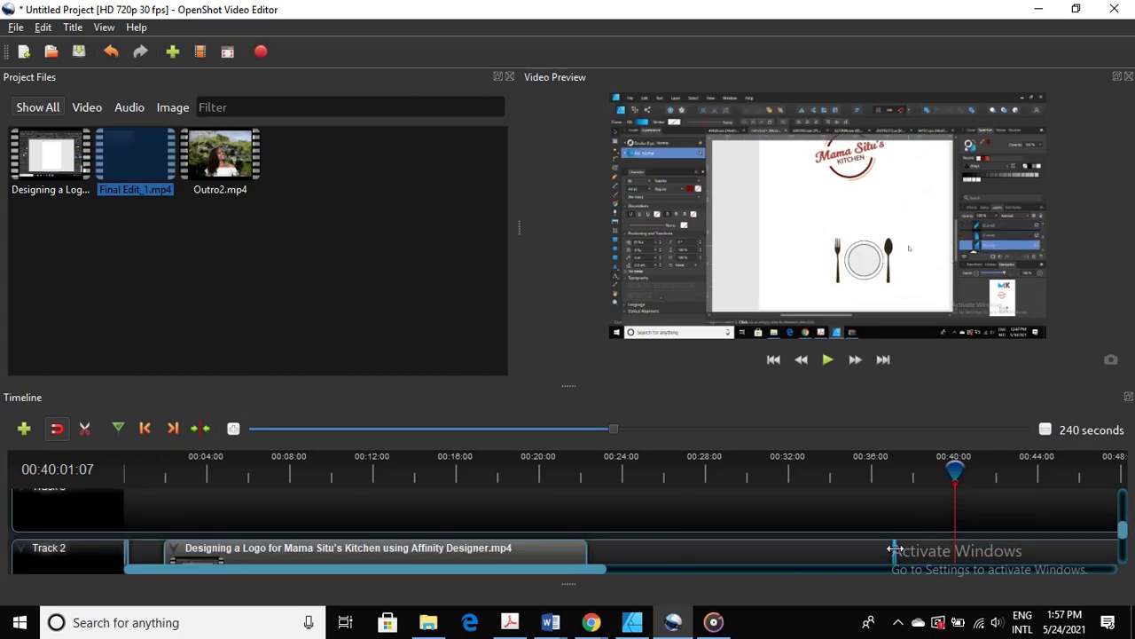
click(896, 550)
drag(887, 547, 629, 527)
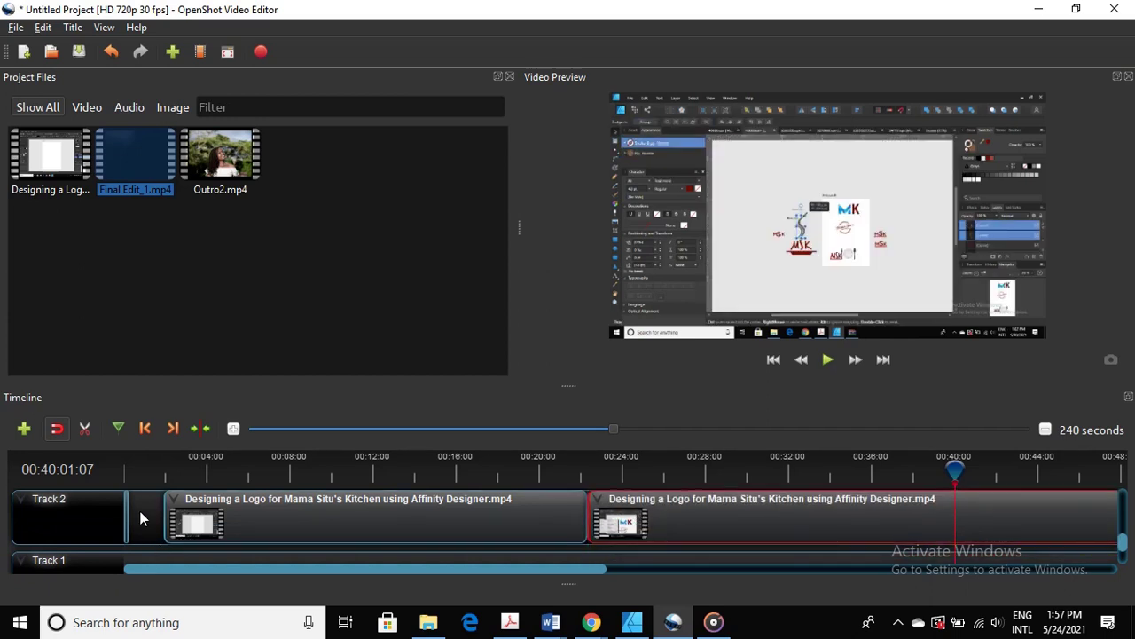
- Snap the logo-design clips end to end after the Final Edit_1 clip on Track 2
drag(597, 430, 383, 432)
drag(518, 572, 147, 569)
drag(946, 527, 533, 537)
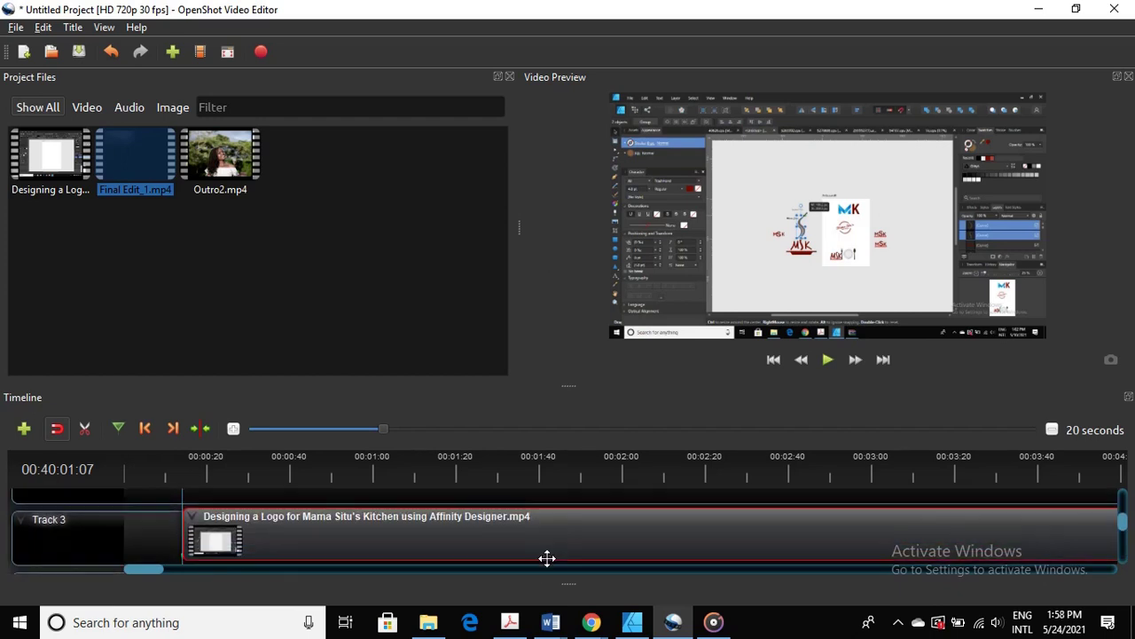
drag(547, 559, 554, 522)
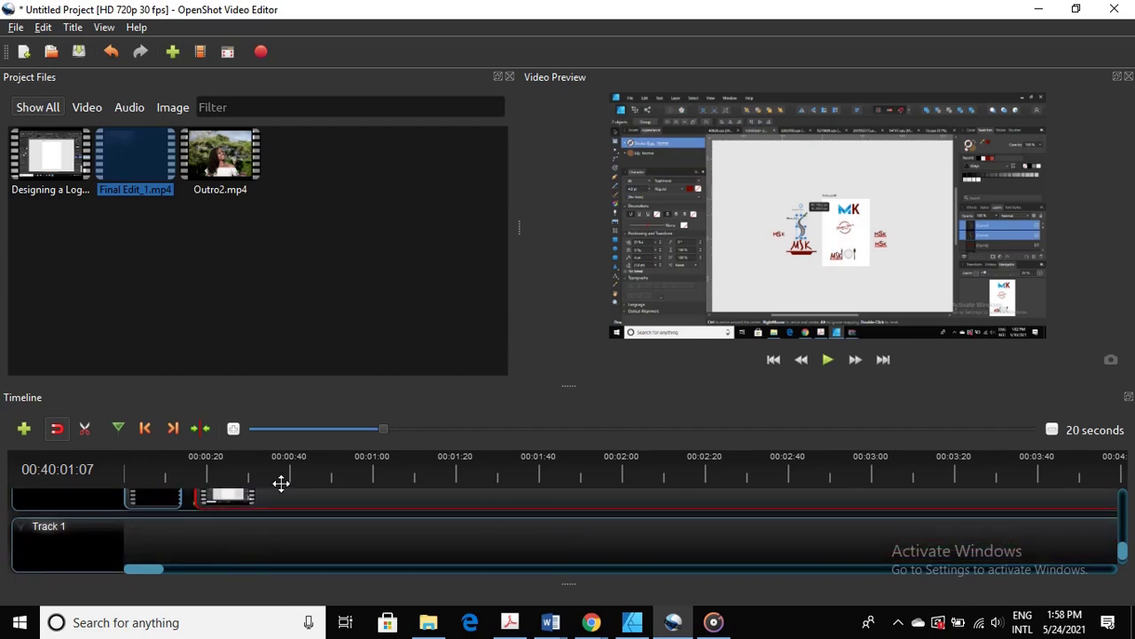
scroll(282, 489, up, 1)
drag(273, 536, 266, 536)
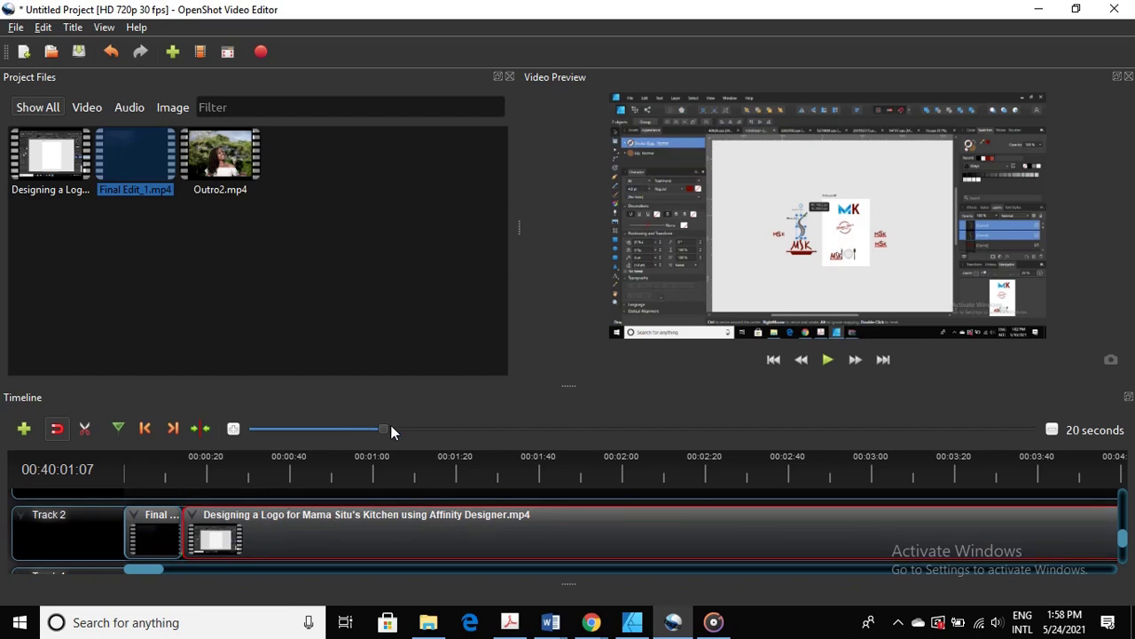
drag(384, 430, 610, 438)
drag(654, 536, 618, 537)
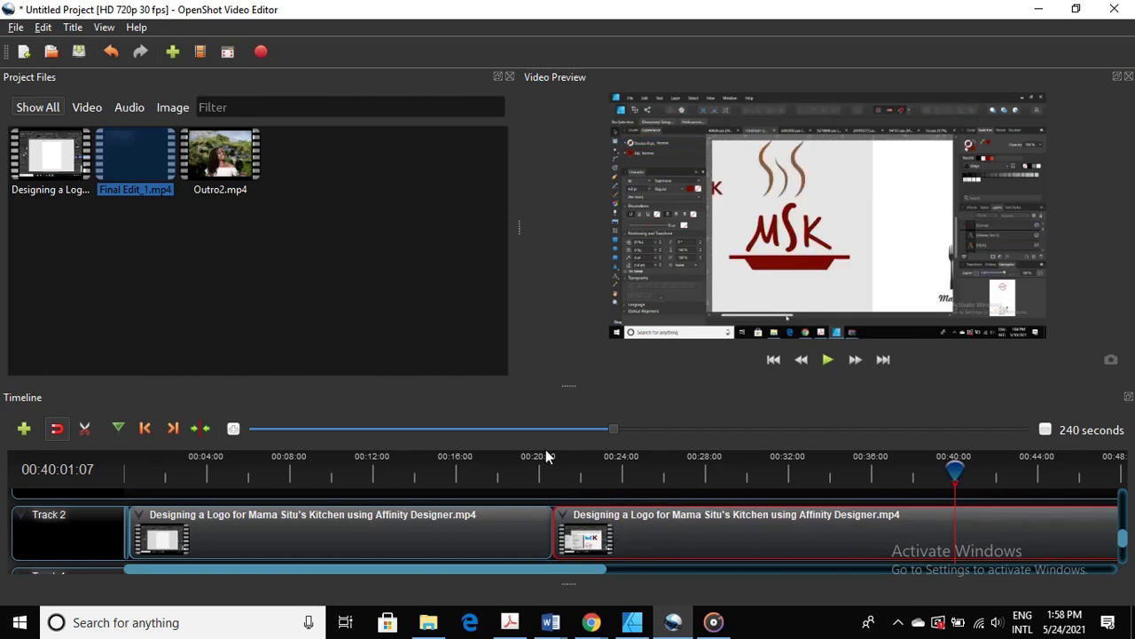
- Zoom out to 480 seconds and place Outro2.mp4 after the second logo-design clip
drag(615, 429, 693, 429)
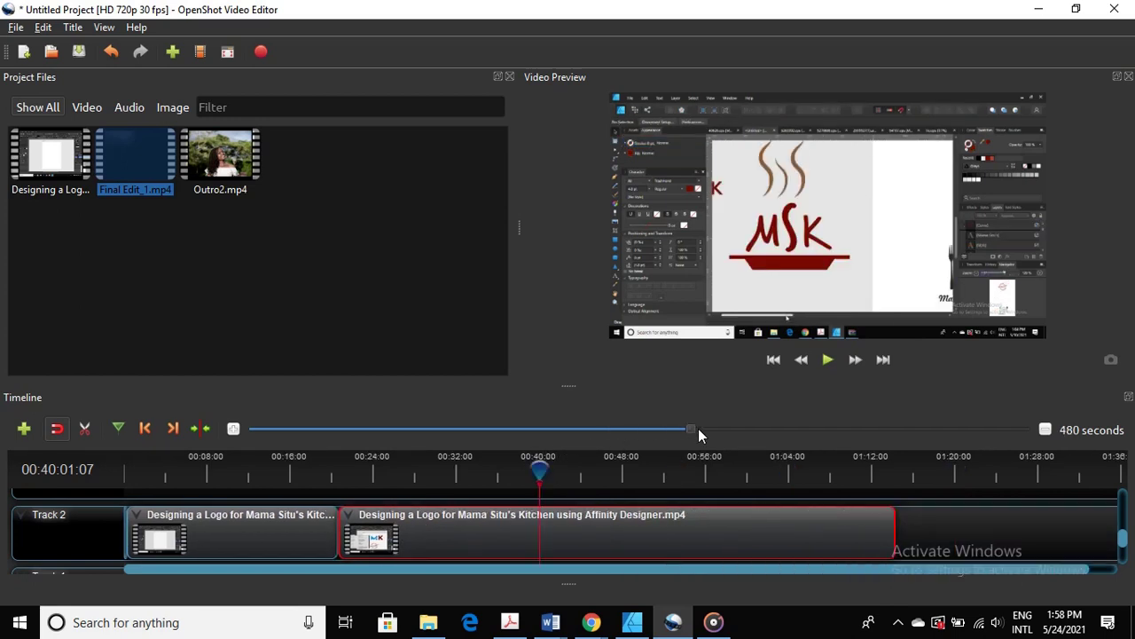
drag(222, 158, 902, 530)
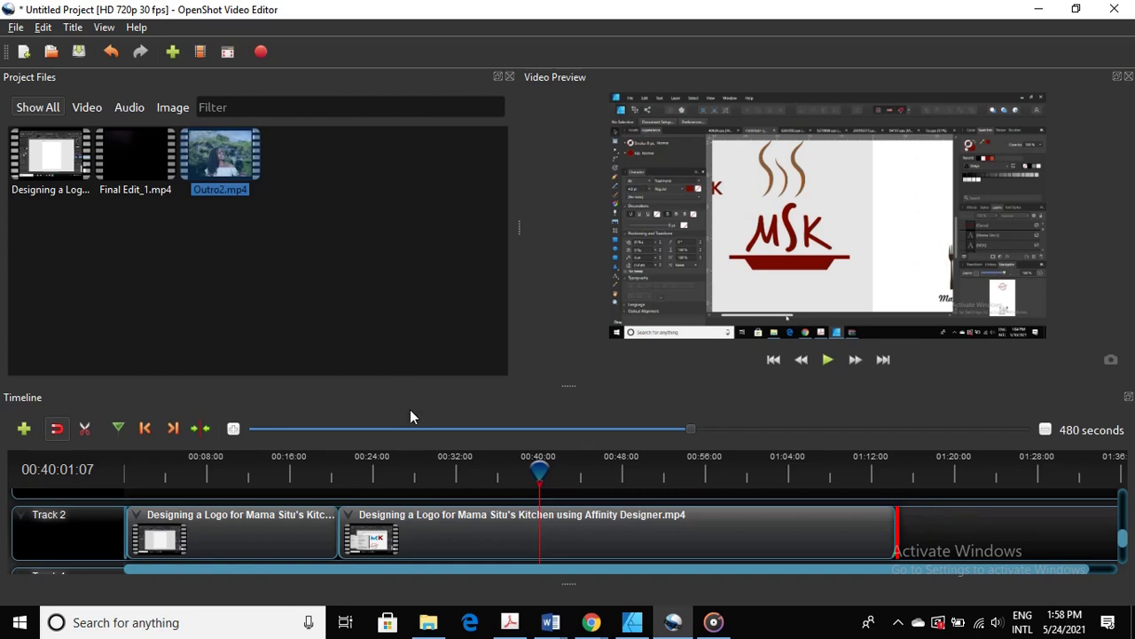
scroll(527, 534, down, 1)
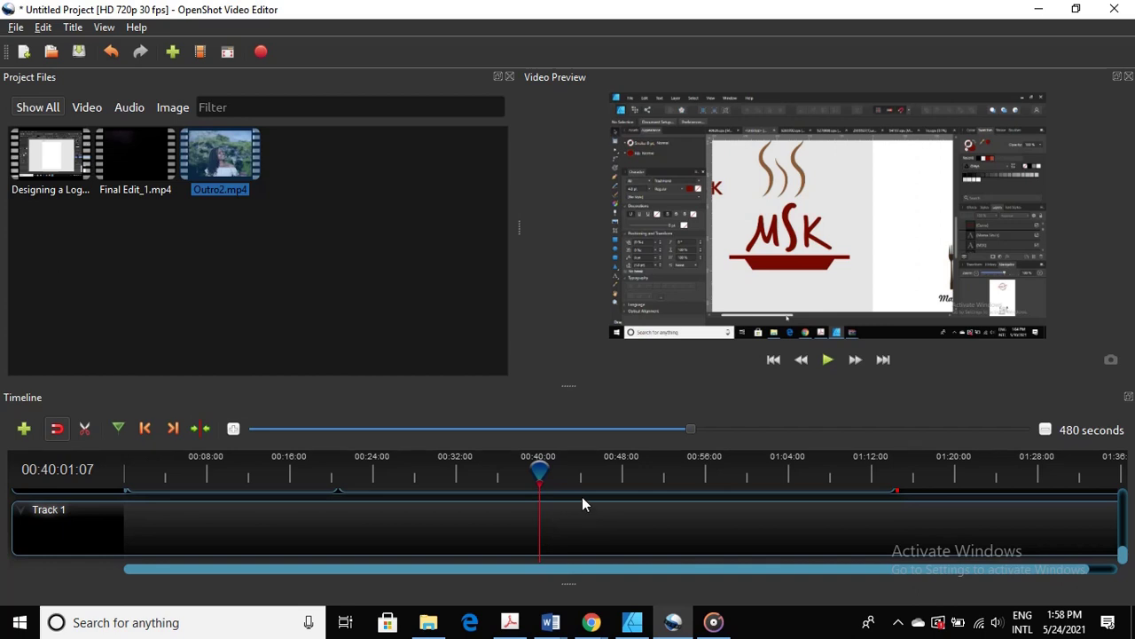
- Search Downloads for 'audio' and add the [No Copyright Music] IN YOUR ARMS file to Project Files
click(439, 625)
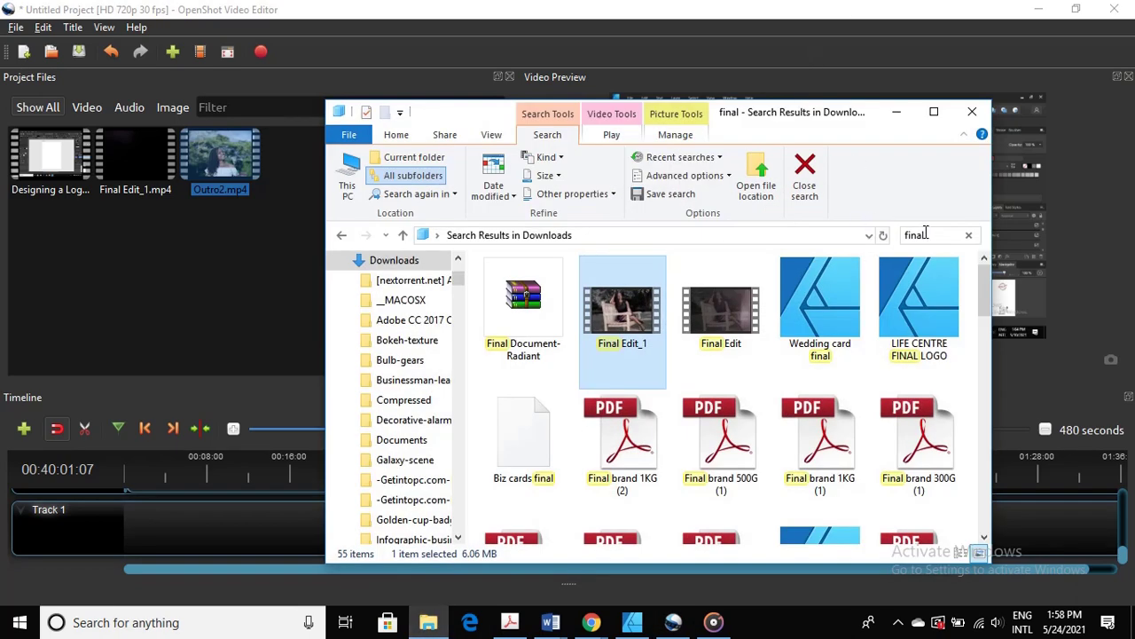
click(931, 234)
text(a)
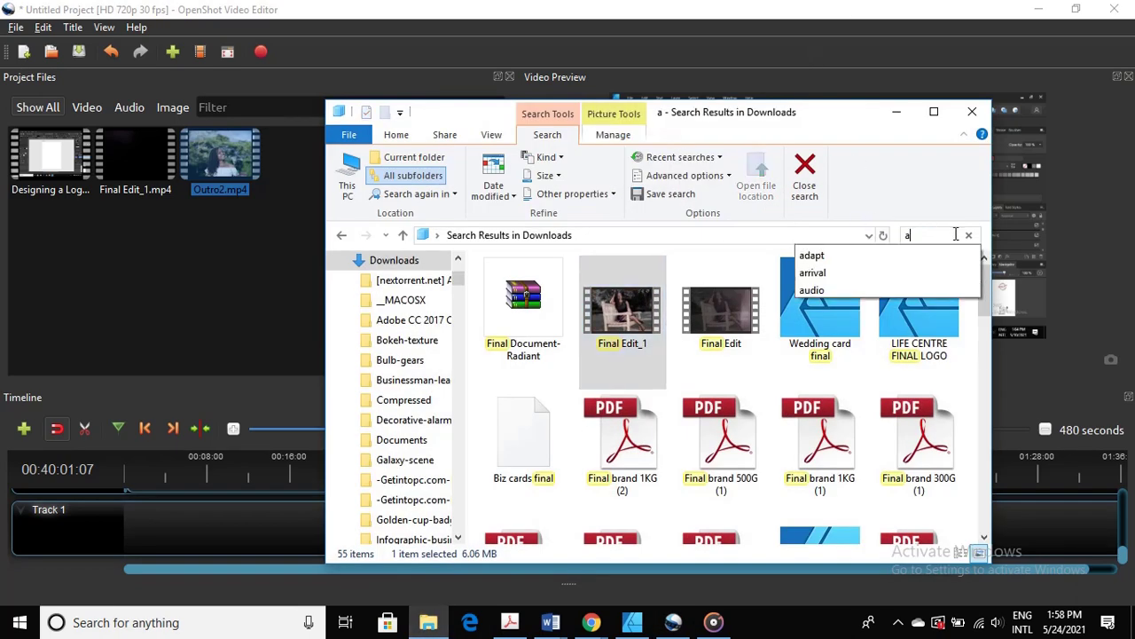
text(udio)
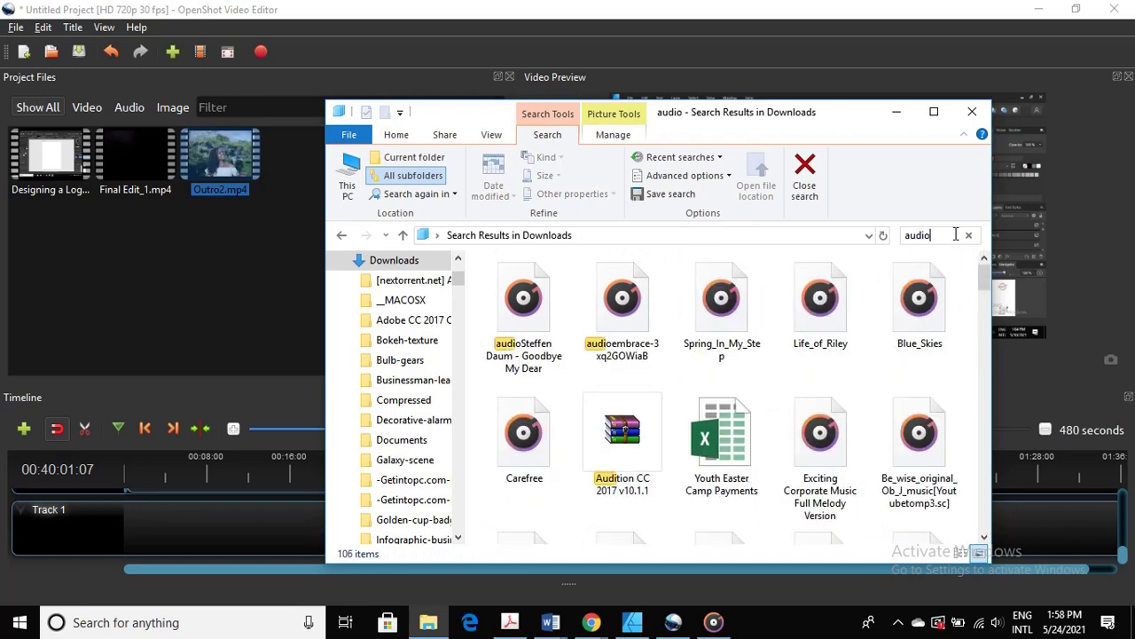
scroll(667, 408, down, 5)
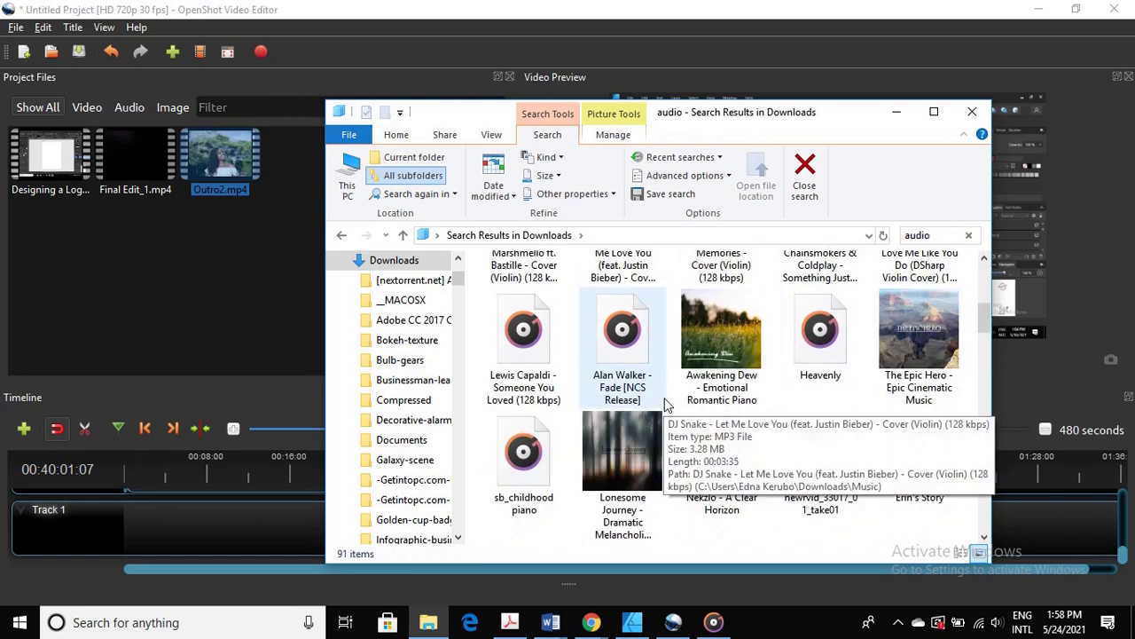
scroll(668, 404, down, 2)
scroll(667, 401, down, 1)
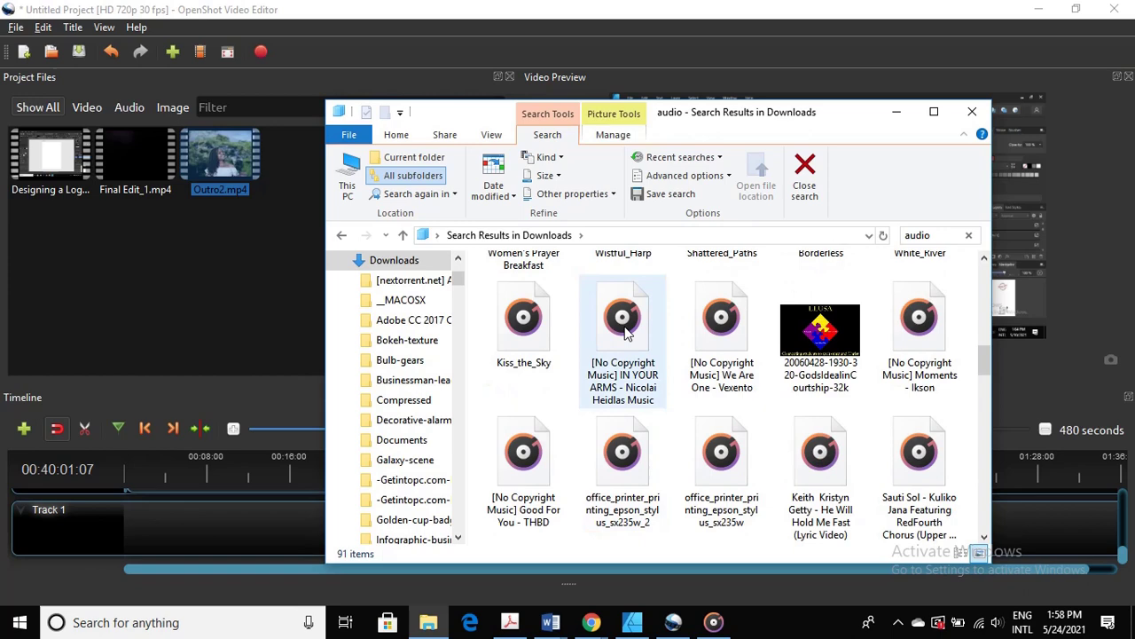
drag(630, 348, 78, 306)
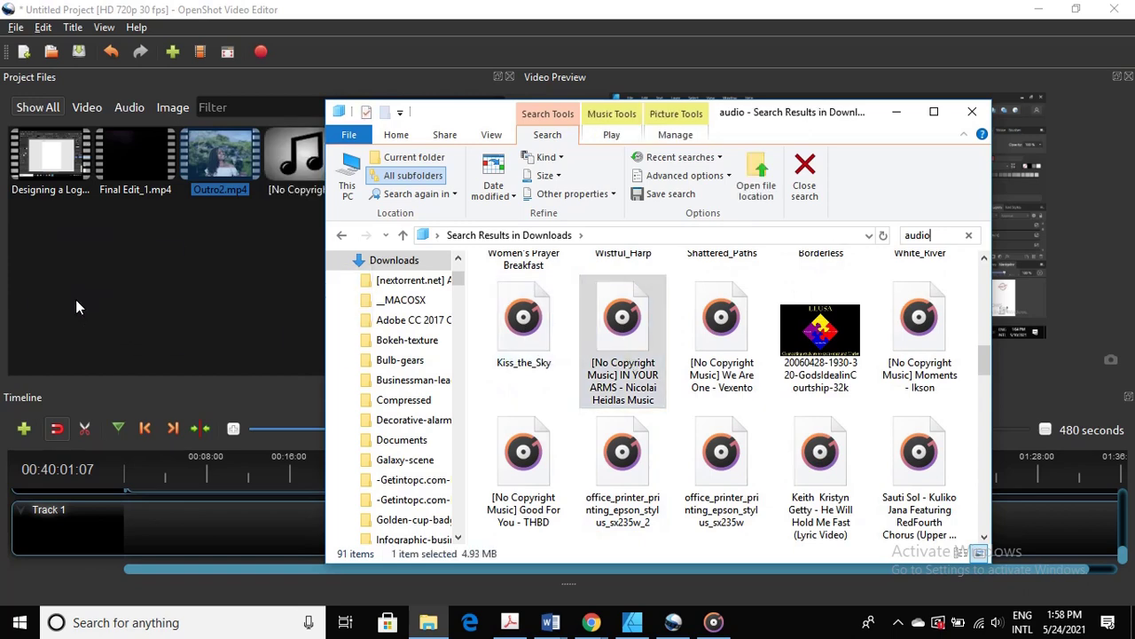
click(896, 112)
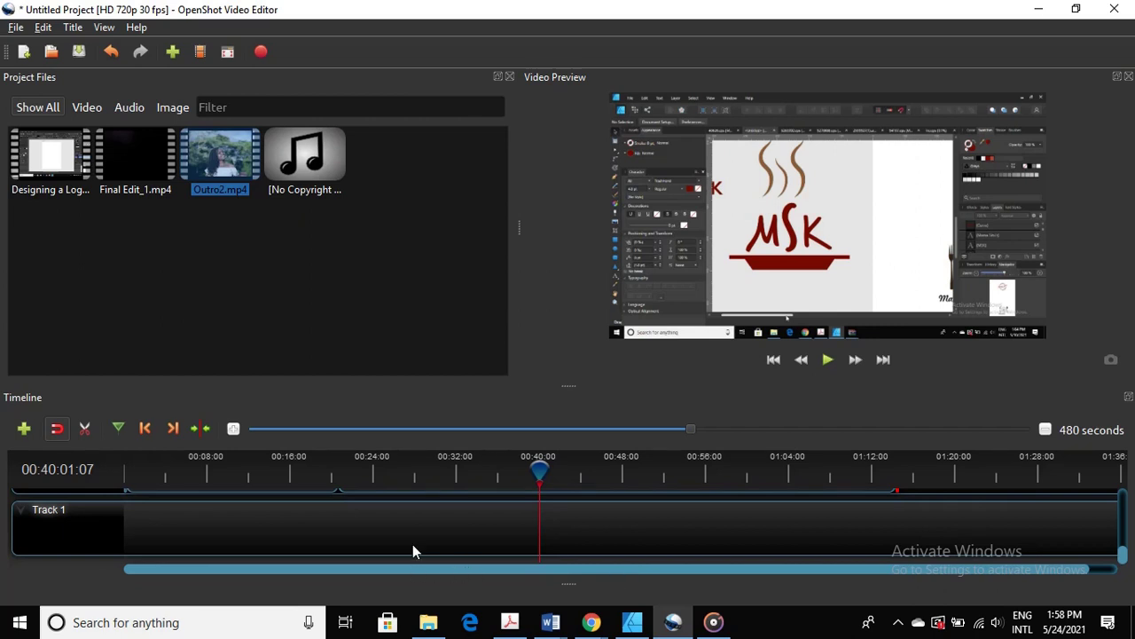
- Drop the [No Copyright Music] IN YOUR ARMS file onto Track 1 at 0:00
scroll(415, 536, up, 1)
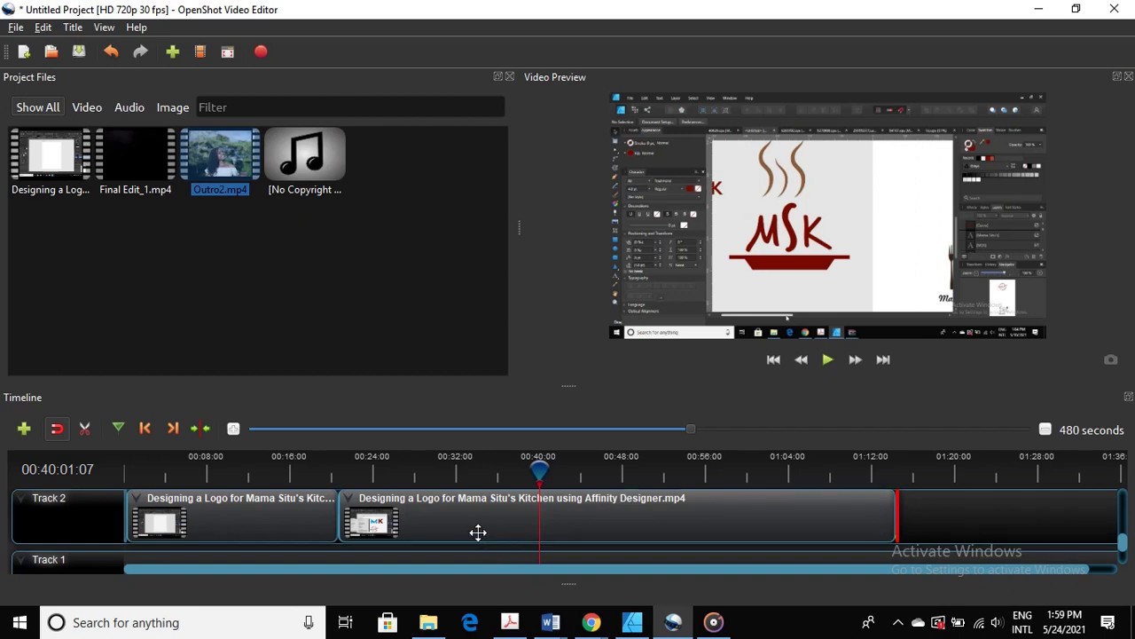
scroll(477, 532, down, 1)
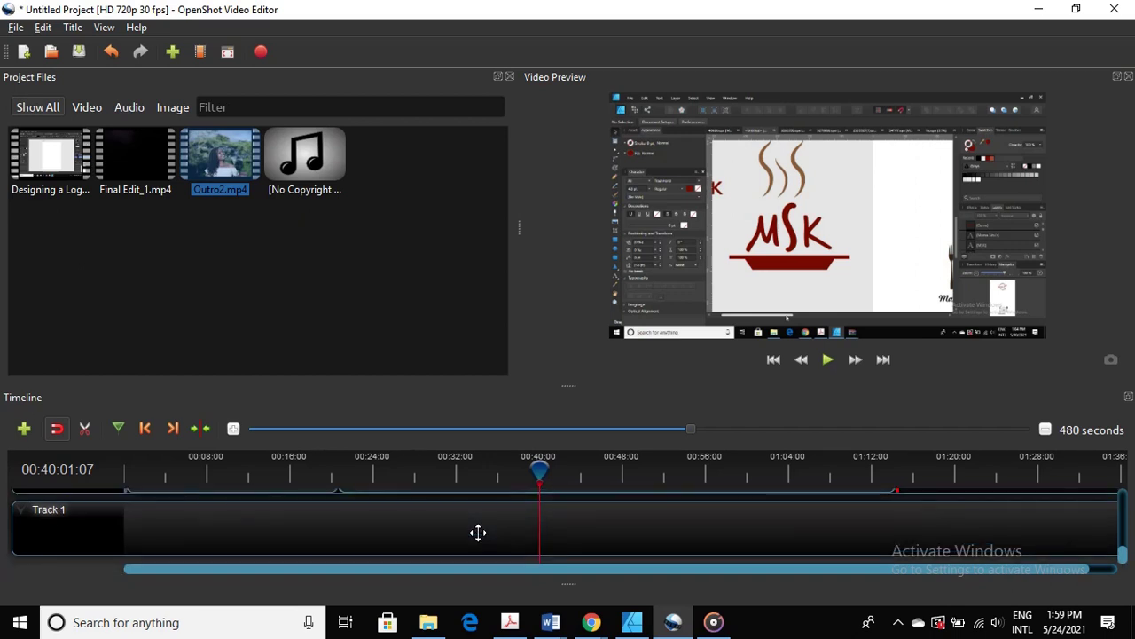
scroll(476, 531, up, 1)
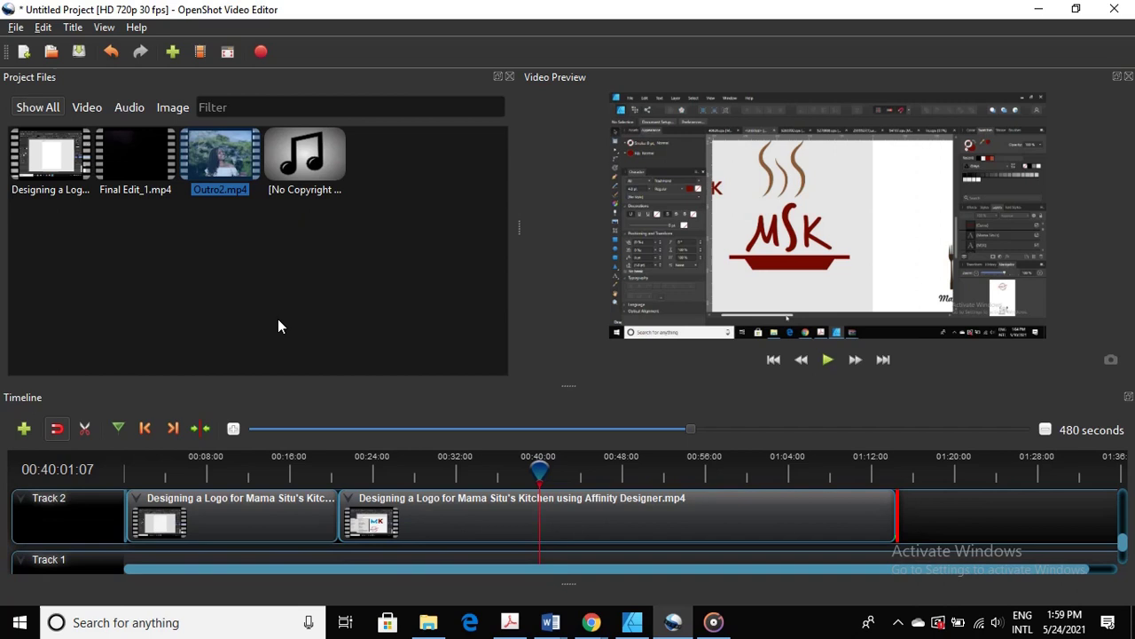
mouse_move(303, 156)
mouse_down()
mouse_move(257, 512)
mouse_move(213, 538)
mouse_move(205, 563)
mouse_move(124, 558)
mouse_move(132, 562)
mouse_up()
- Move the music clip up to Track 5 at the timeline start
right_click(133, 562)
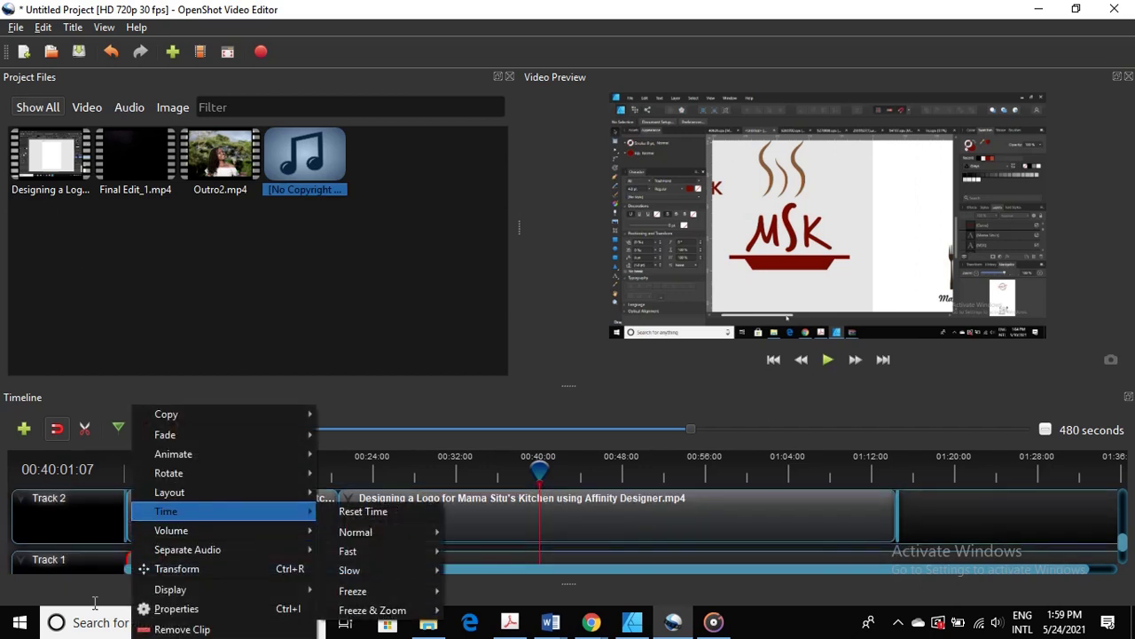
click(214, 357)
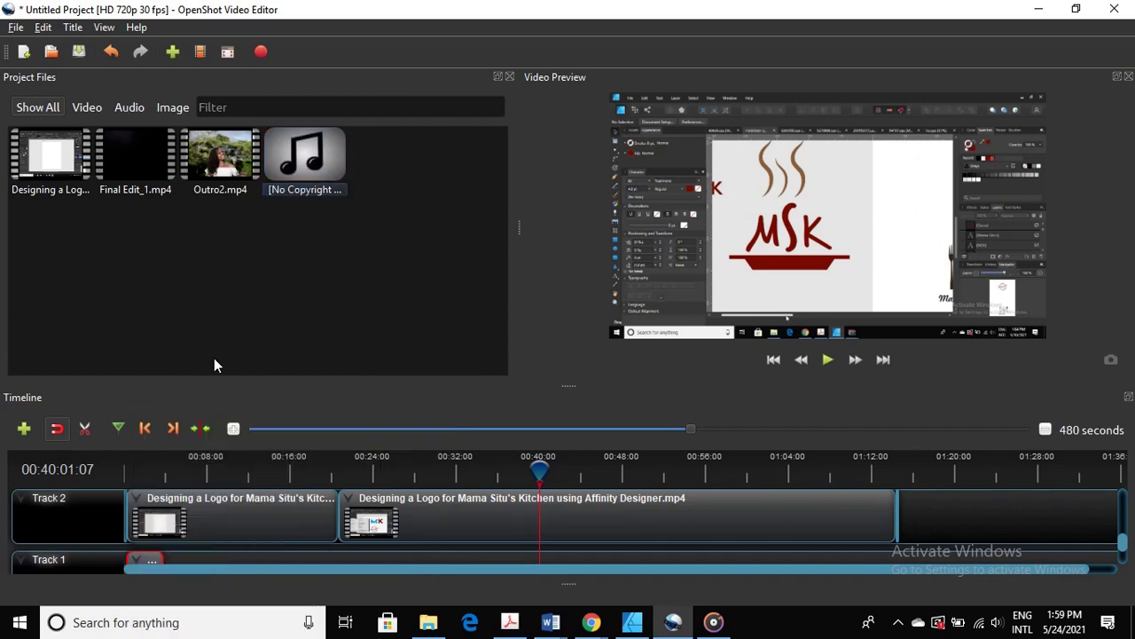
click(150, 547)
mouse_move(150, 547)
mouse_down()
mouse_move(168, 486)
mouse_move(153, 564)
mouse_move(142, 538)
mouse_up()
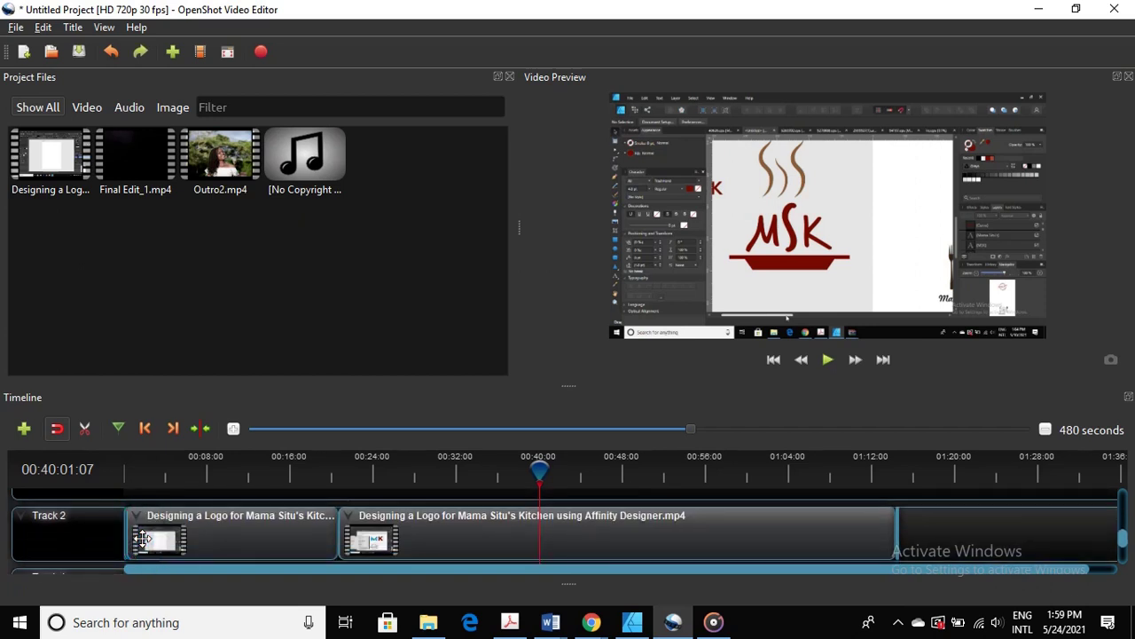
scroll(142, 539, down, 2)
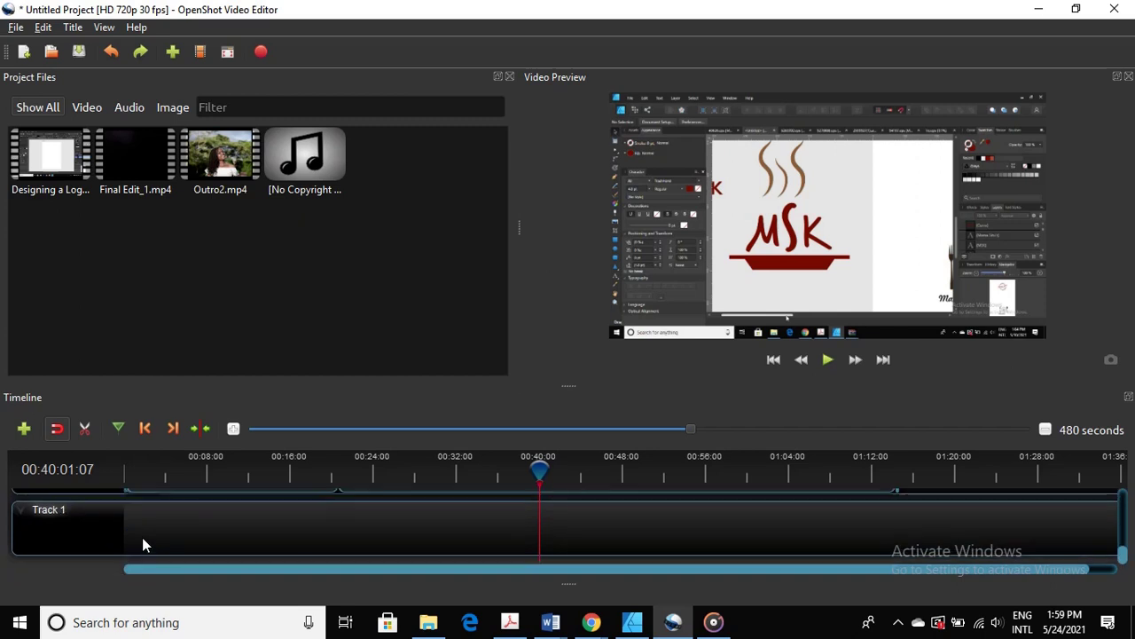
drag(322, 139, 165, 552)
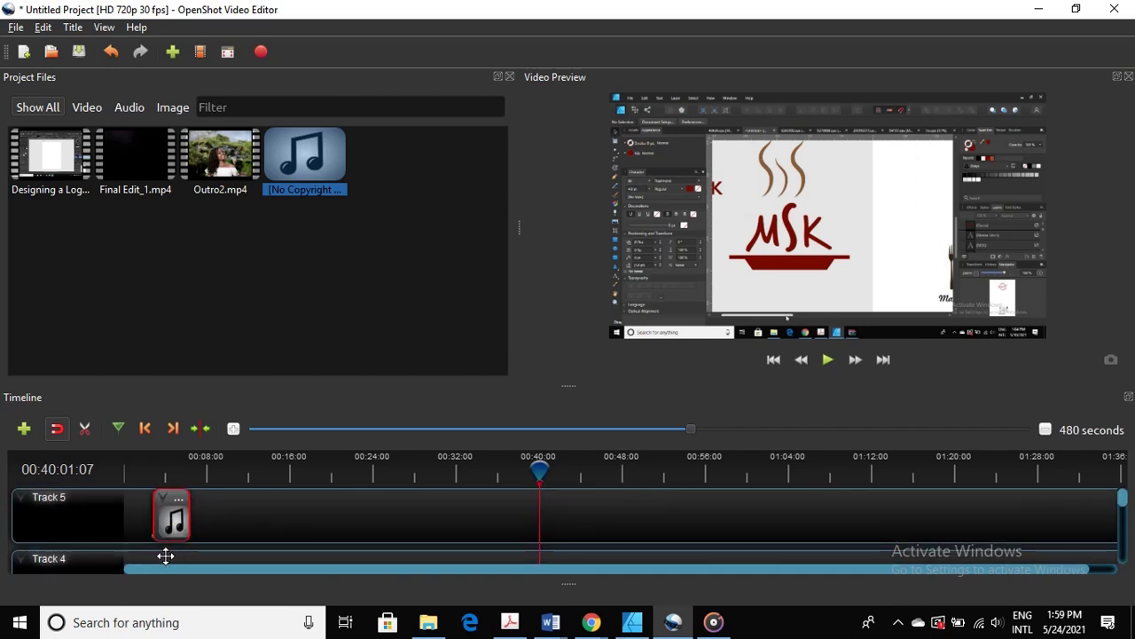
- Play the preview from near the start and scrub through the logo-design footage
click(150, 476)
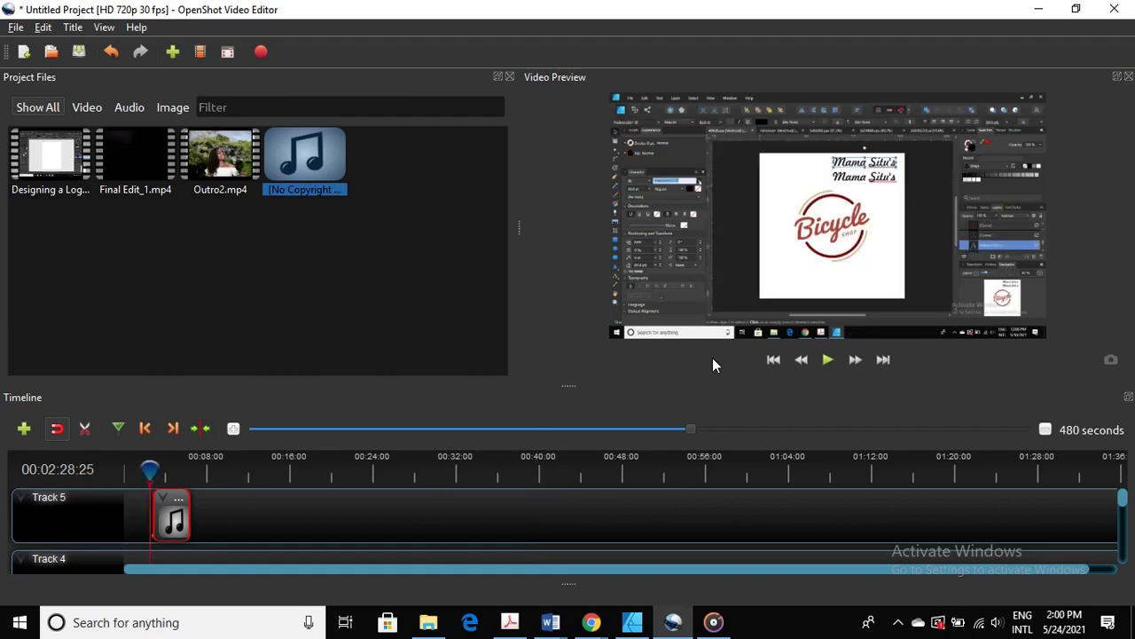
click(829, 361)
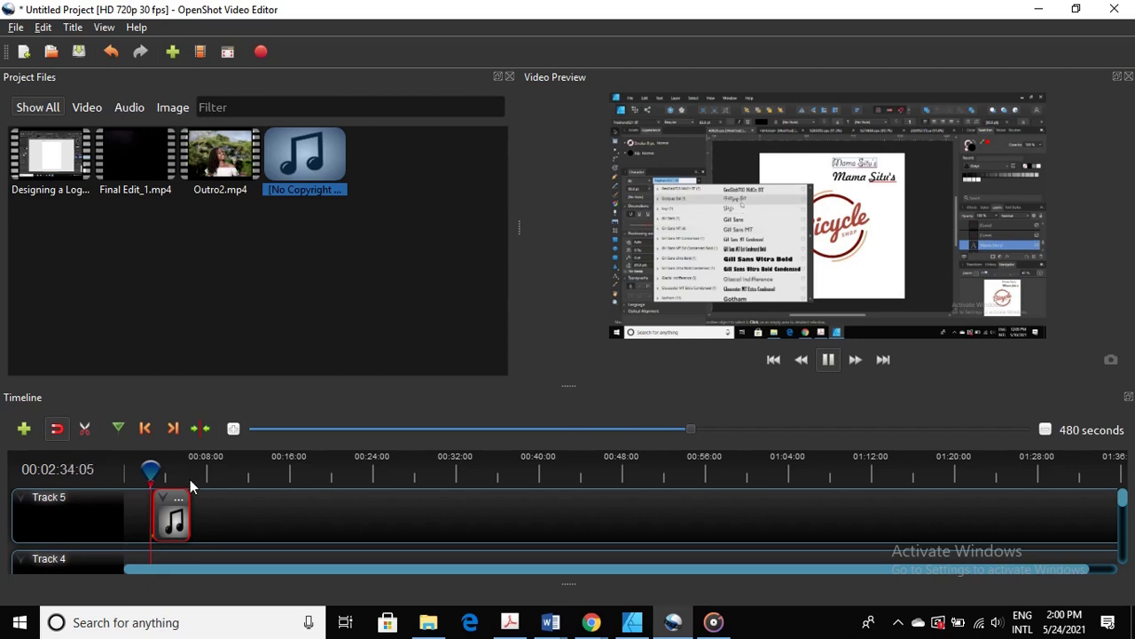
drag(151, 473, 180, 474)
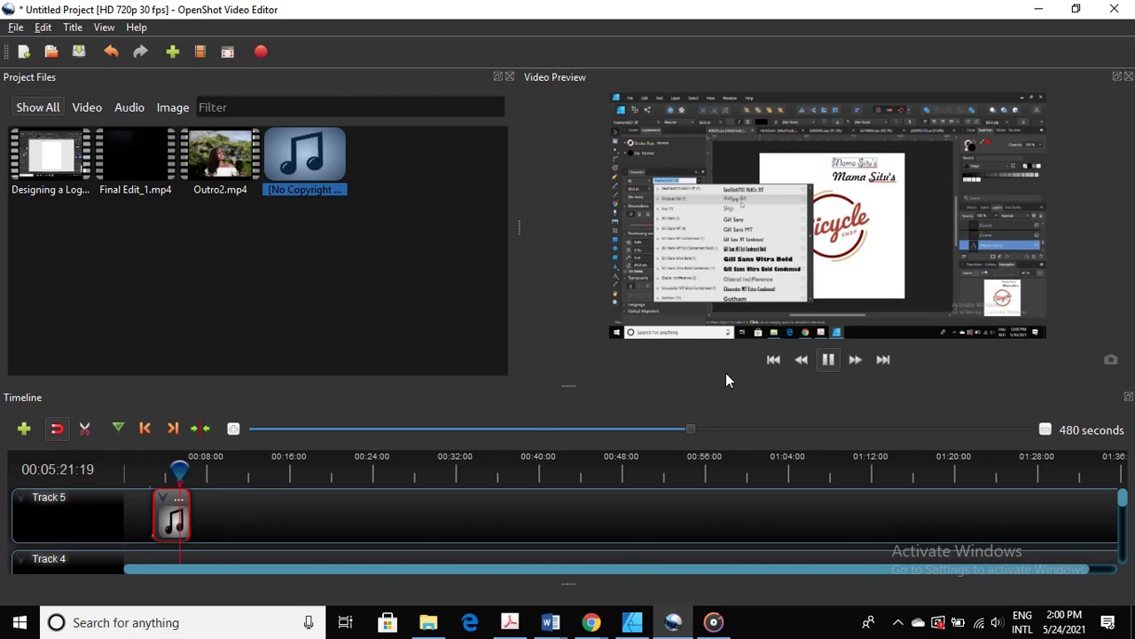
- Stop playback at 05:26:19 and drag the music clip down from Track 5 toward Track 1
click(830, 359)
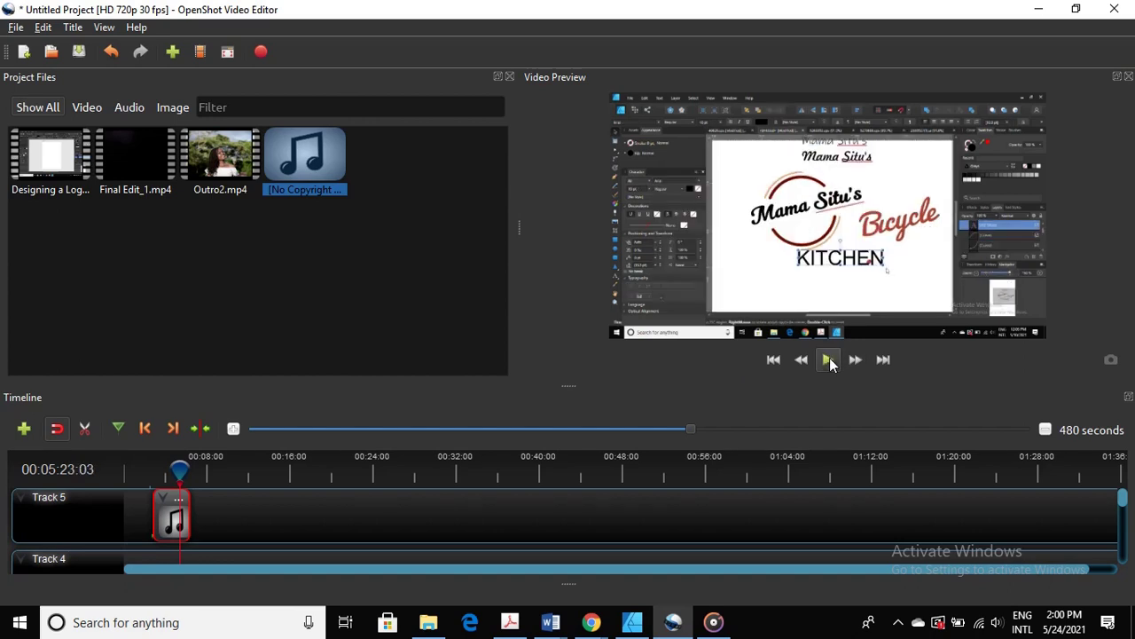
click(829, 359)
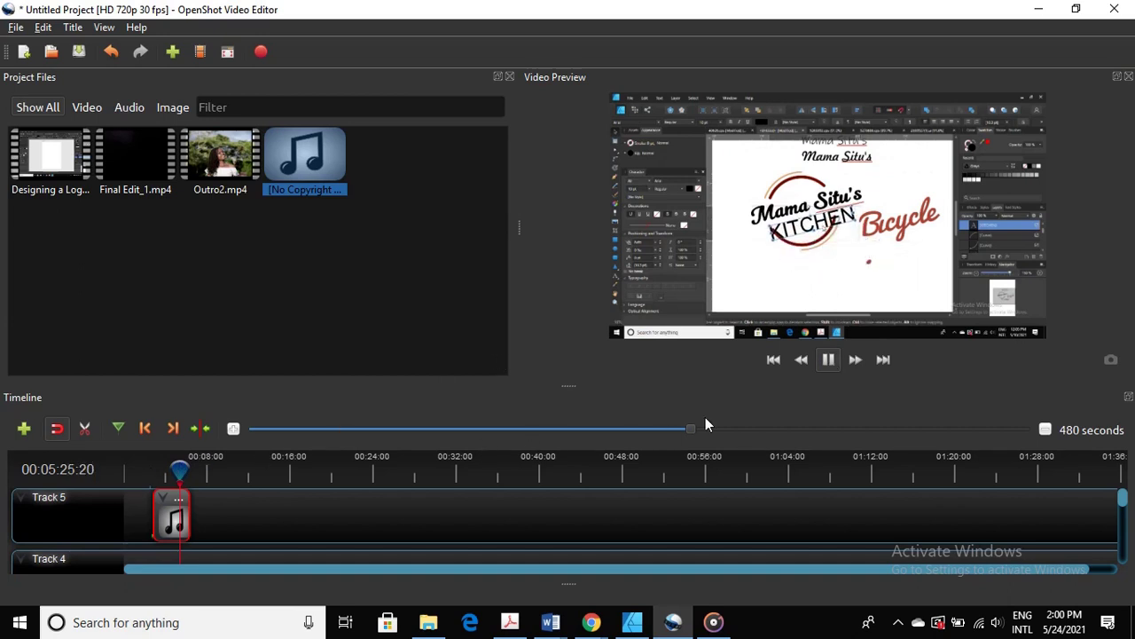
click(827, 360)
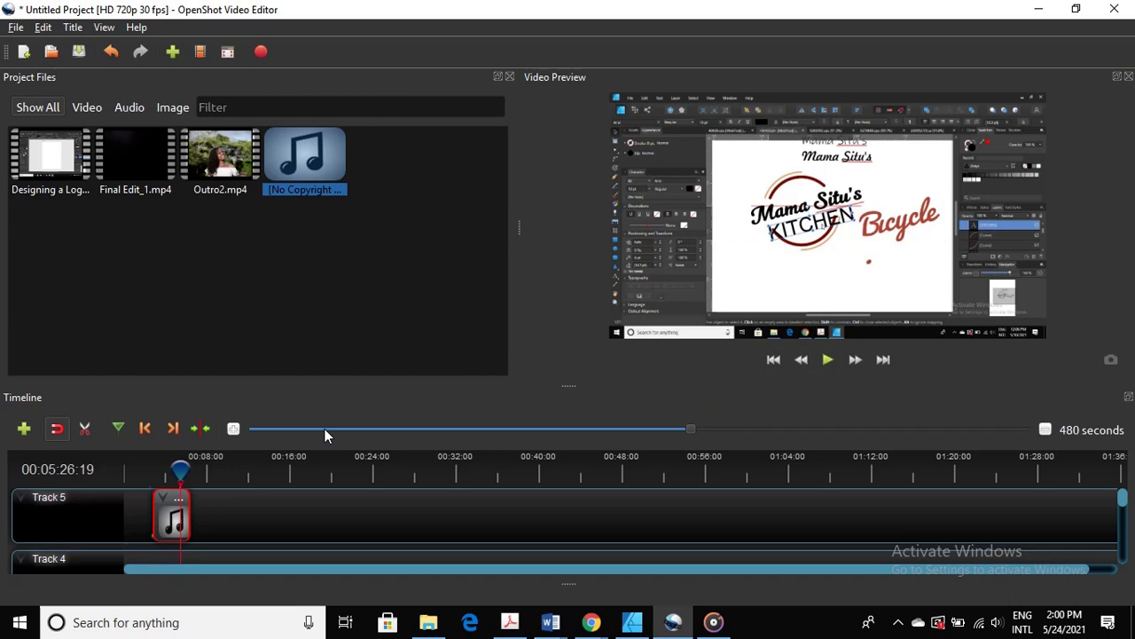
mouse_move(179, 515)
mouse_down()
mouse_move(144, 597)
mouse_move(149, 638)
mouse_move(161, 502)
mouse_up()
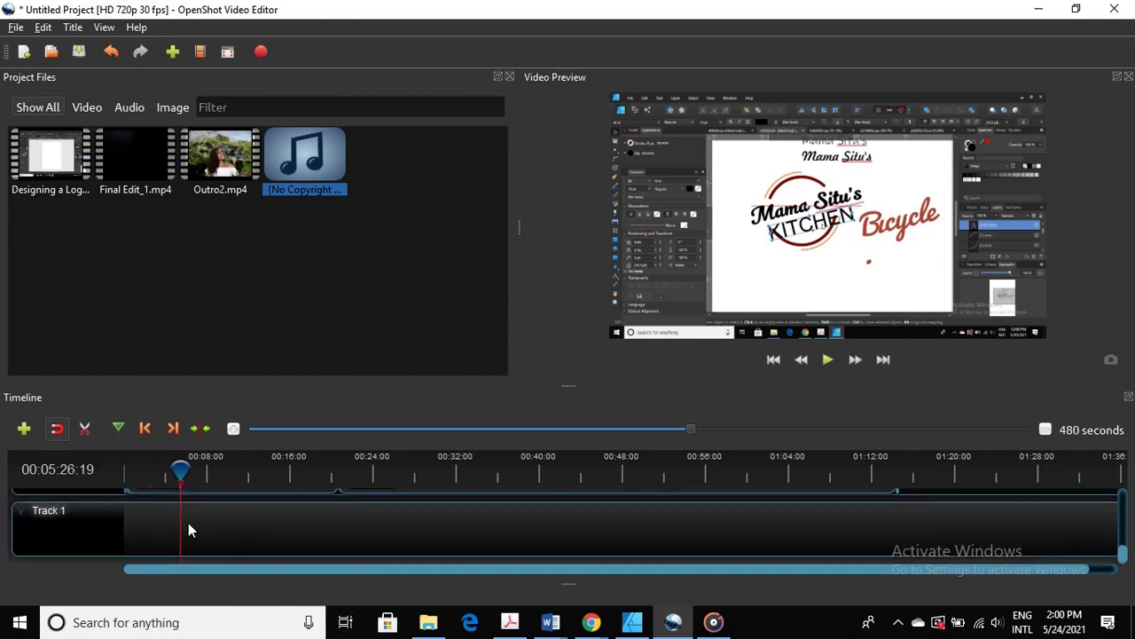
- Zoom the timeline in and delete the stray duplicate music clip
scroll(188, 529, down, 1)
scroll(188, 523, up, 1)
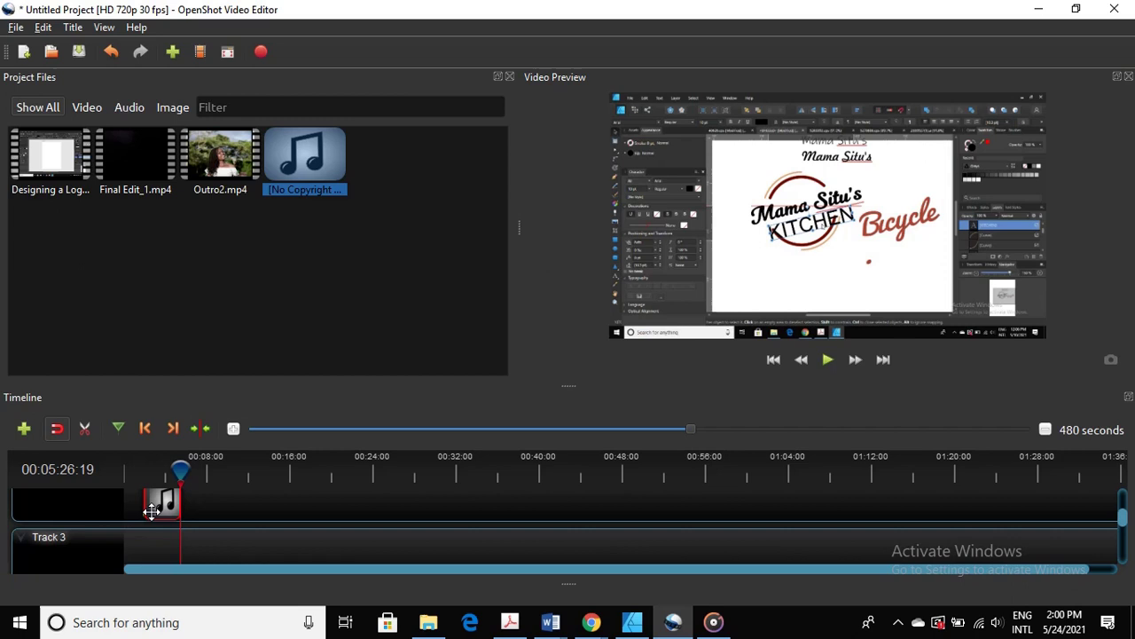
scroll(177, 541, down, 2)
scroll(153, 587, down, 1)
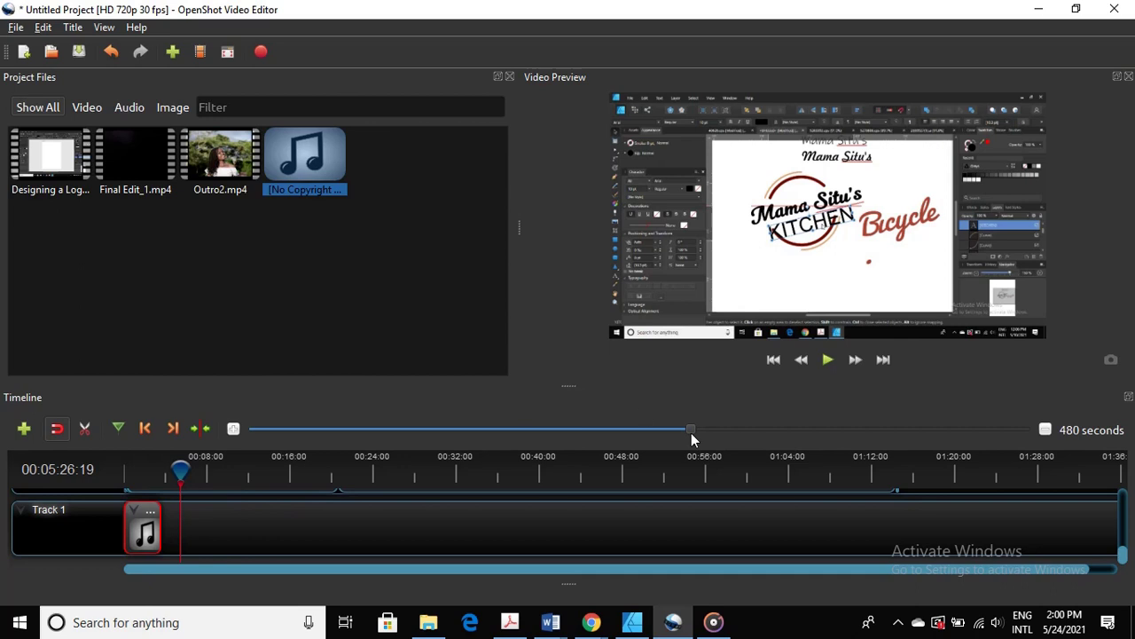
drag(691, 431, 536, 433)
scroll(506, 452, up, 5)
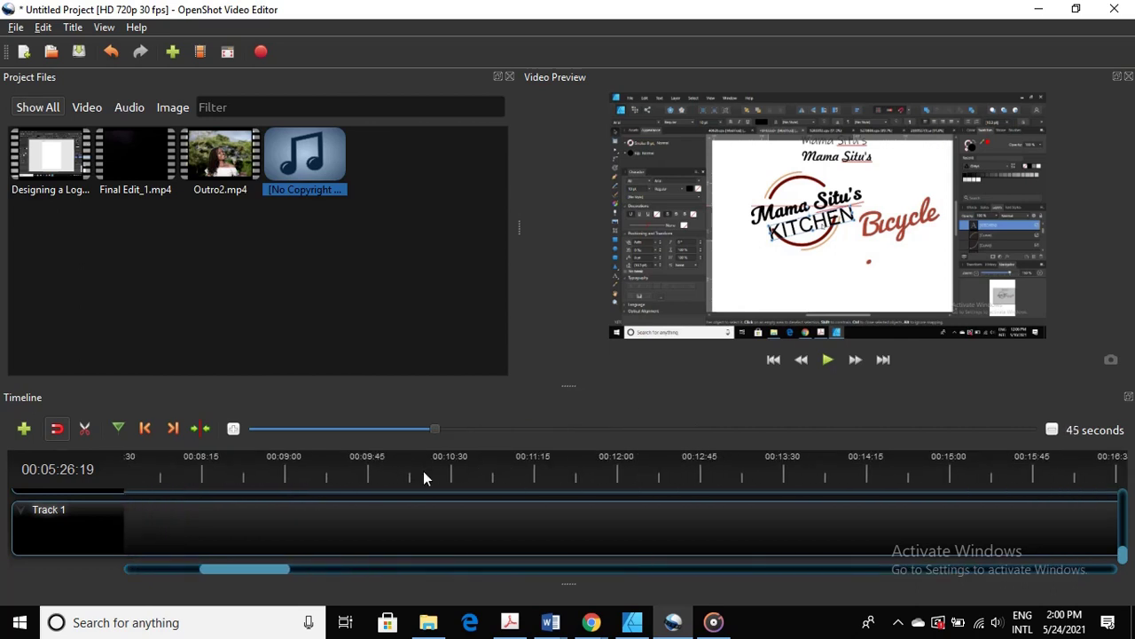
drag(229, 569, 158, 571)
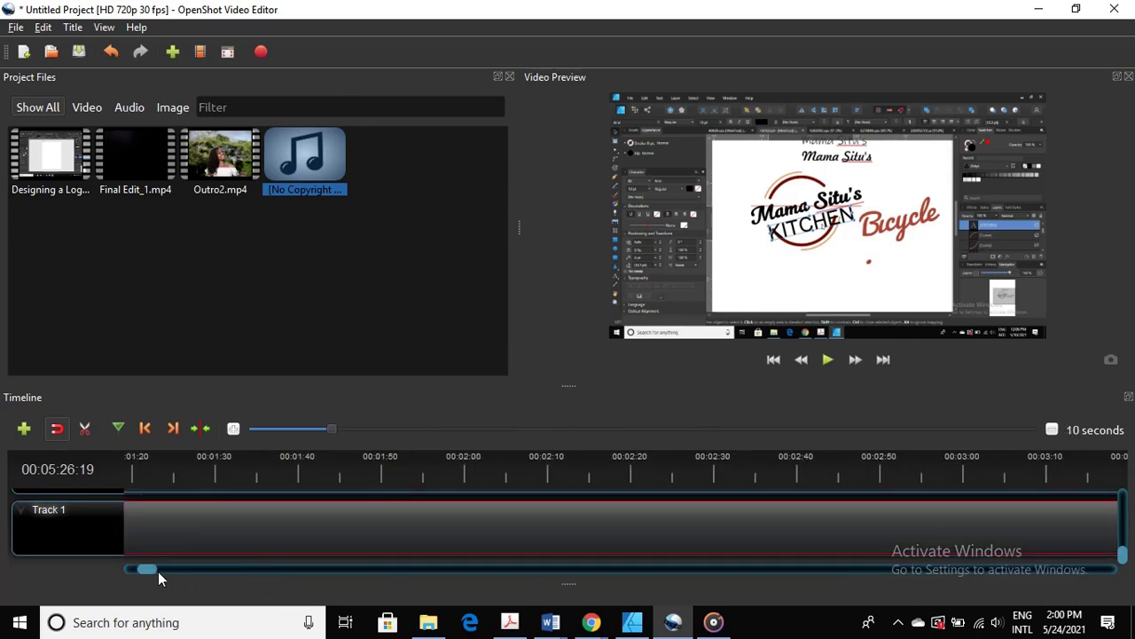
scroll(149, 540, up, 2)
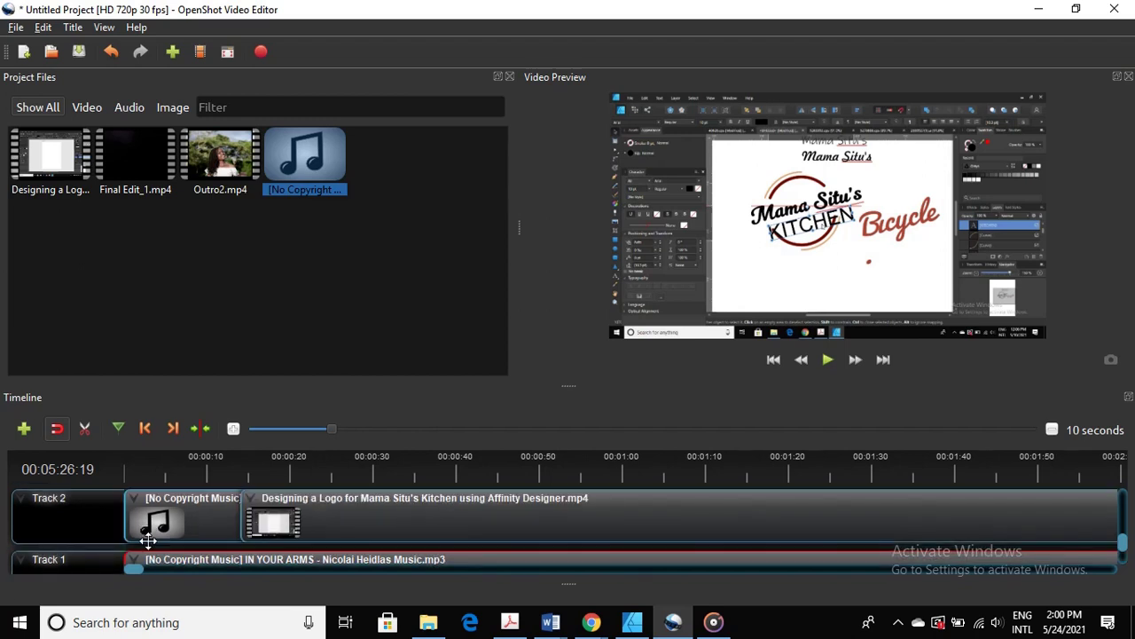
scroll(148, 540, down, 1)
scroll(148, 540, up, 1)
click(157, 522)
drag(157, 521, 324, 533)
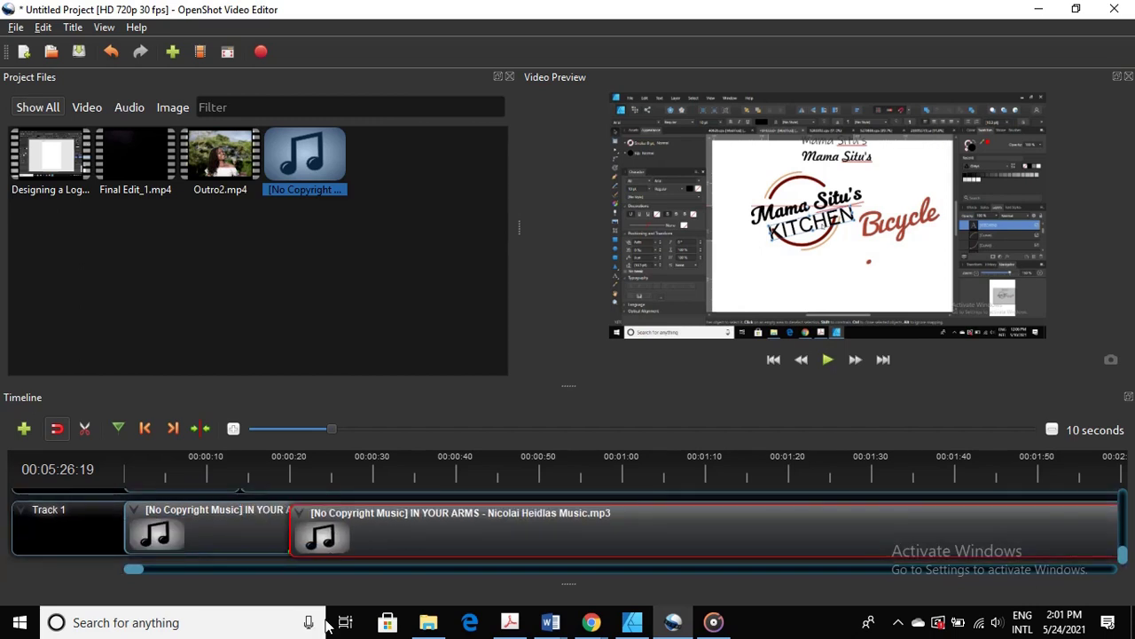
key(Delete)
- Align the Track 1 music with the logo-design clip's start, then zoom out to the whole project
scroll(331, 572, up, 1)
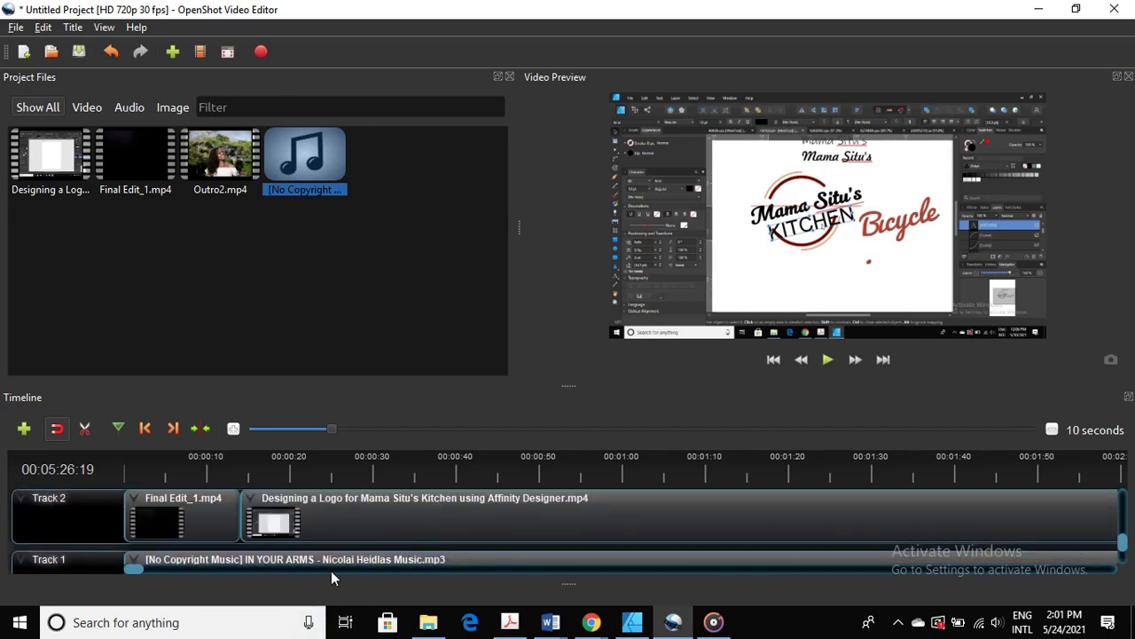
scroll(331, 570, down, 1)
drag(286, 537, 387, 547)
scroll(387, 547, up, 1)
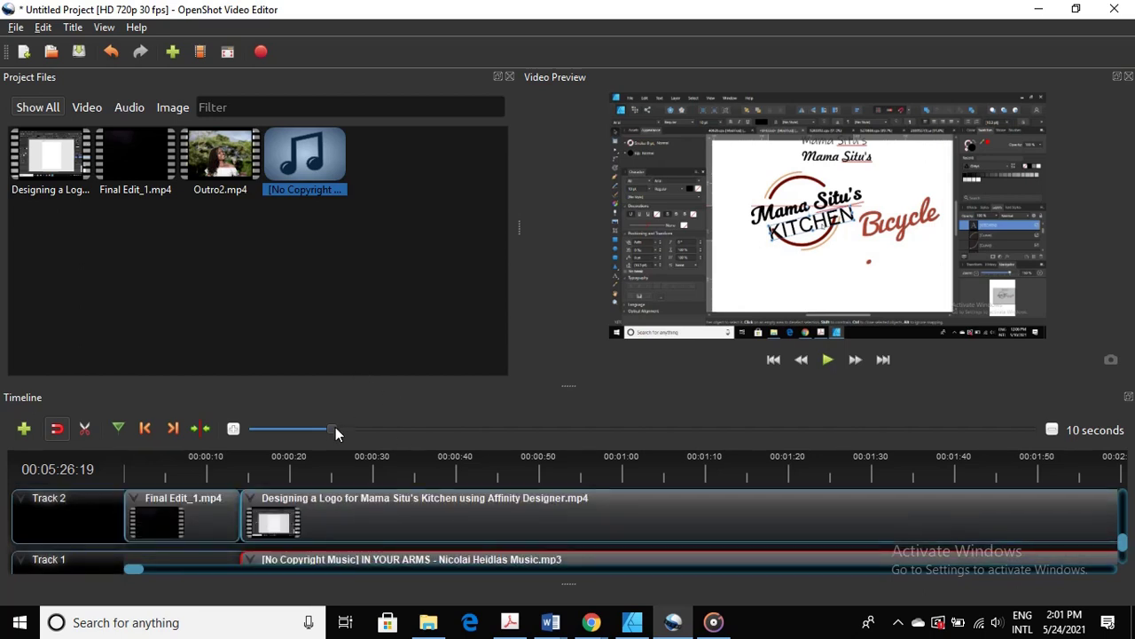
drag(335, 426, 454, 424)
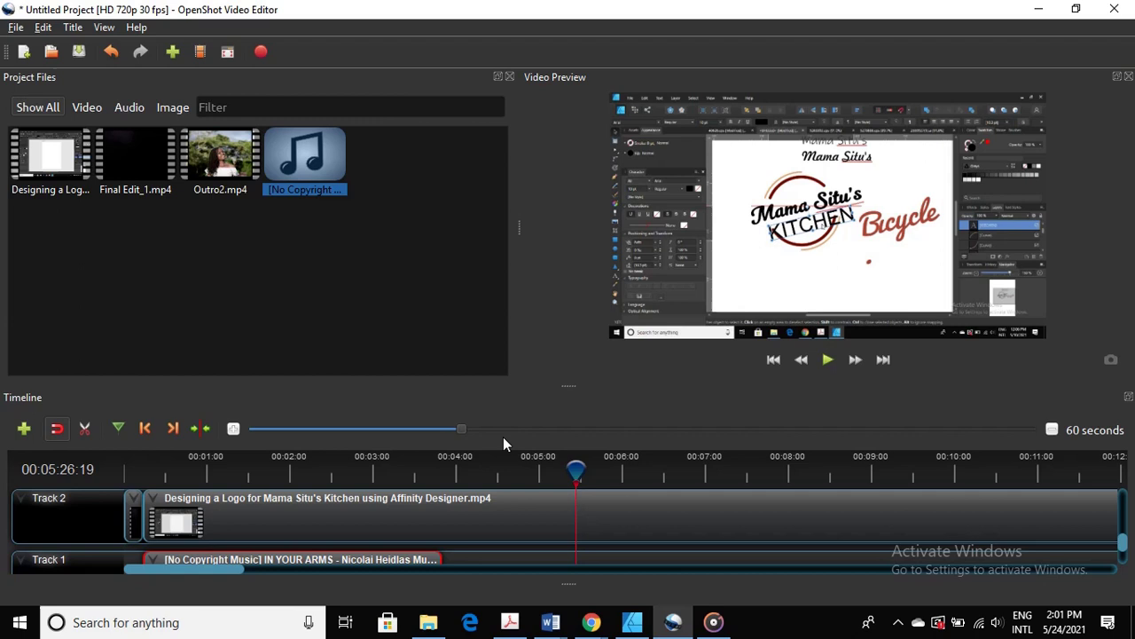
drag(465, 428, 705, 425)
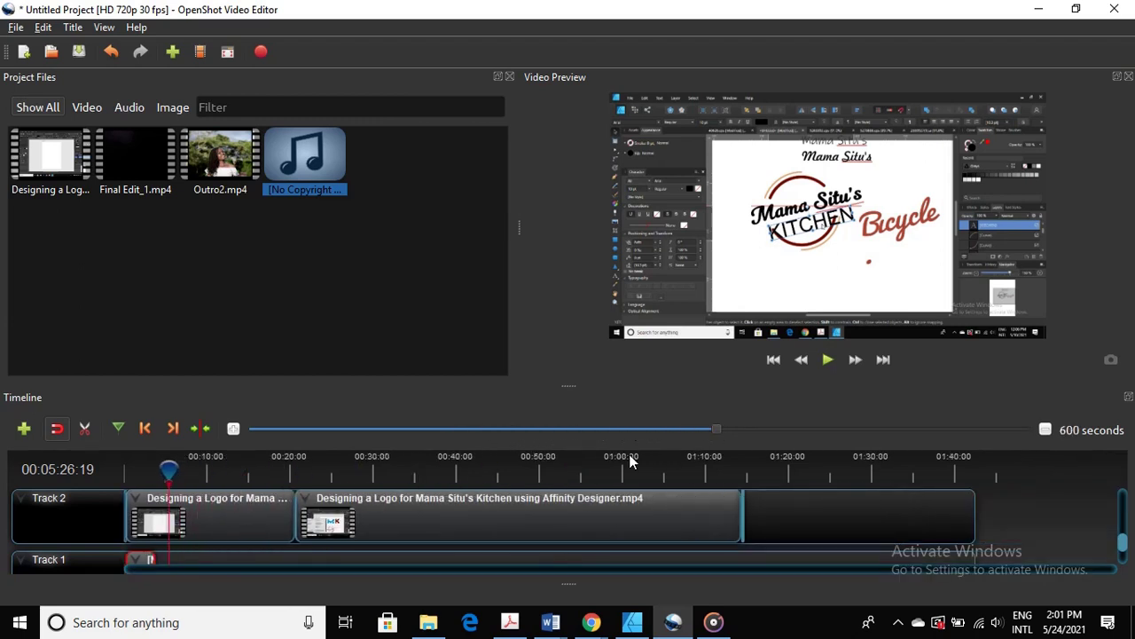
scroll(491, 520, down, 1)
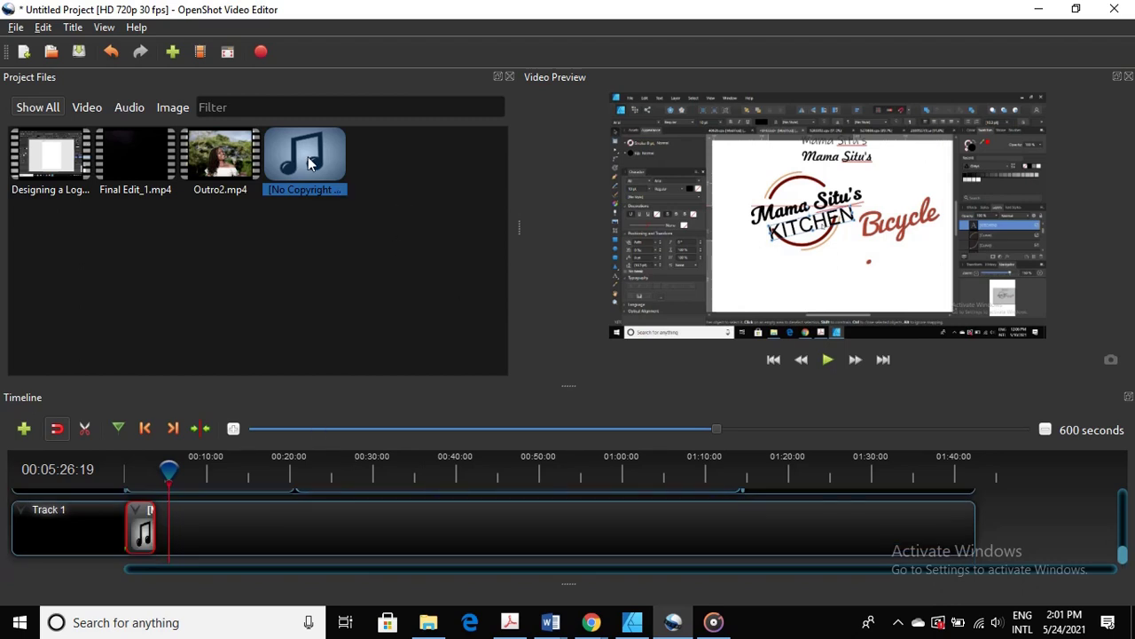
- Place eight more copies of the music file back to back on Track 1, nine in total
drag(309, 162, 158, 506)
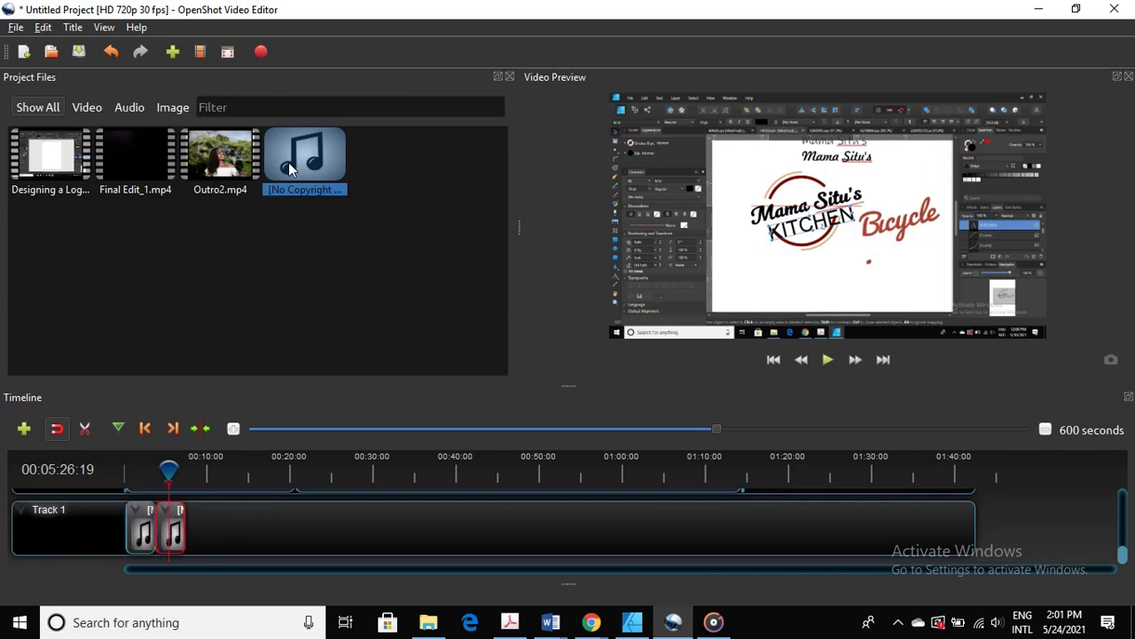
drag(289, 163, 197, 524)
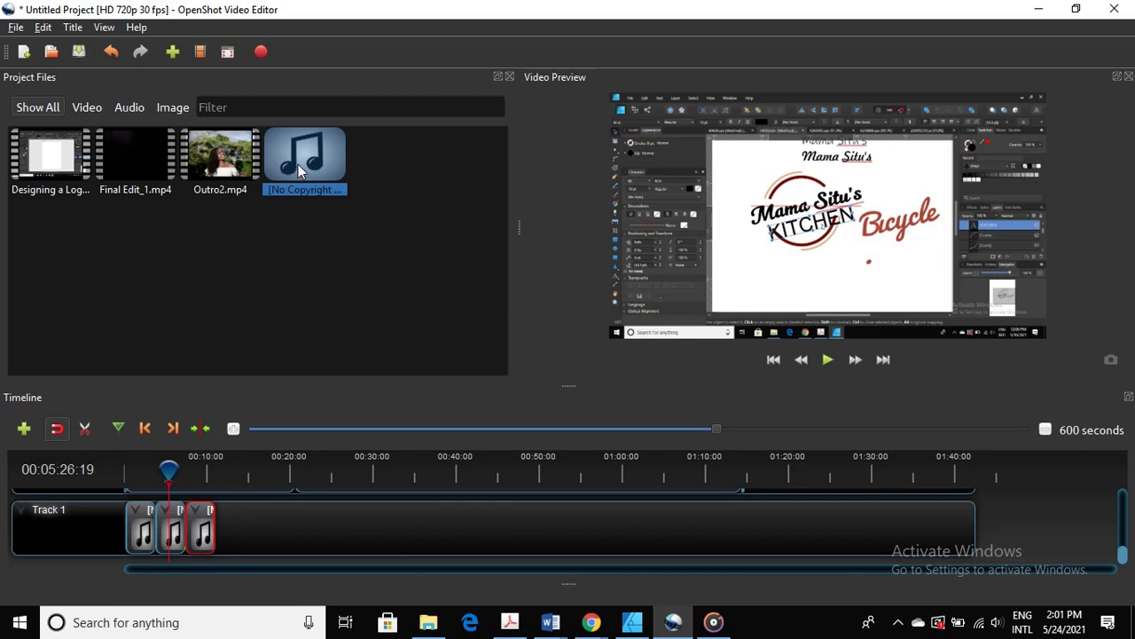
drag(298, 164, 215, 496)
drag(321, 168, 245, 530)
drag(311, 164, 281, 522)
drag(321, 152, 308, 537)
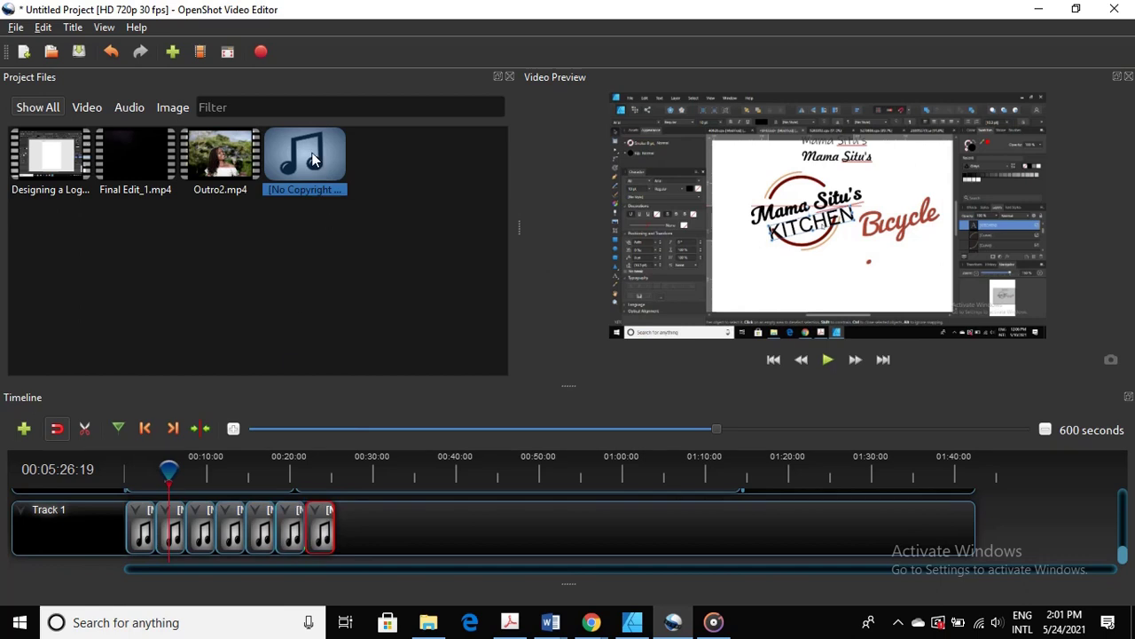
drag(316, 161, 332, 517)
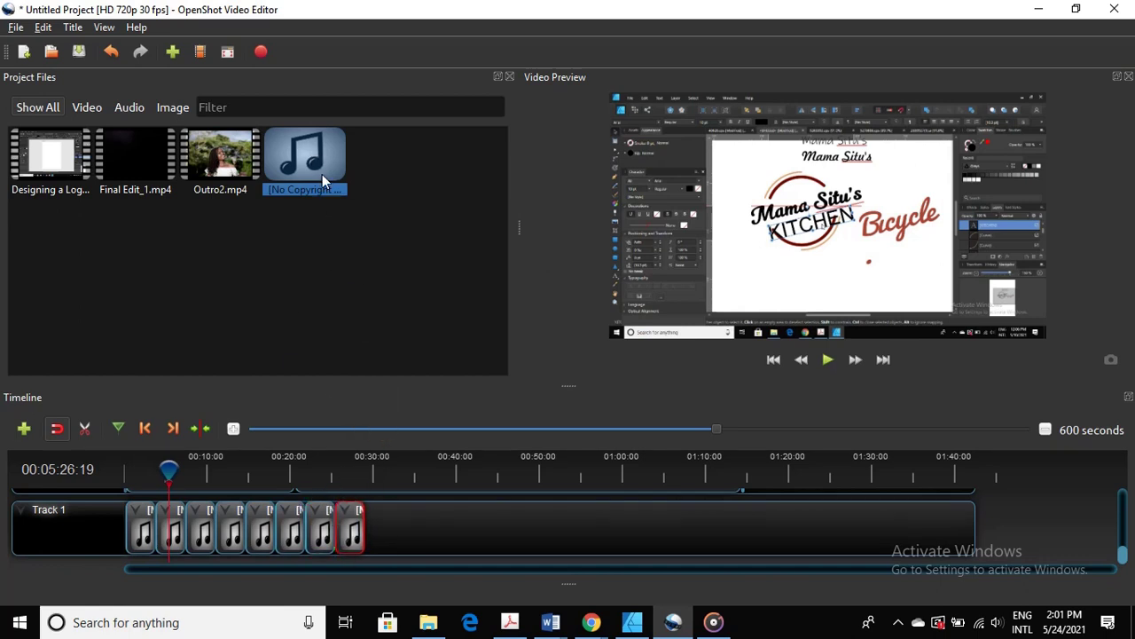
drag(322, 174, 371, 523)
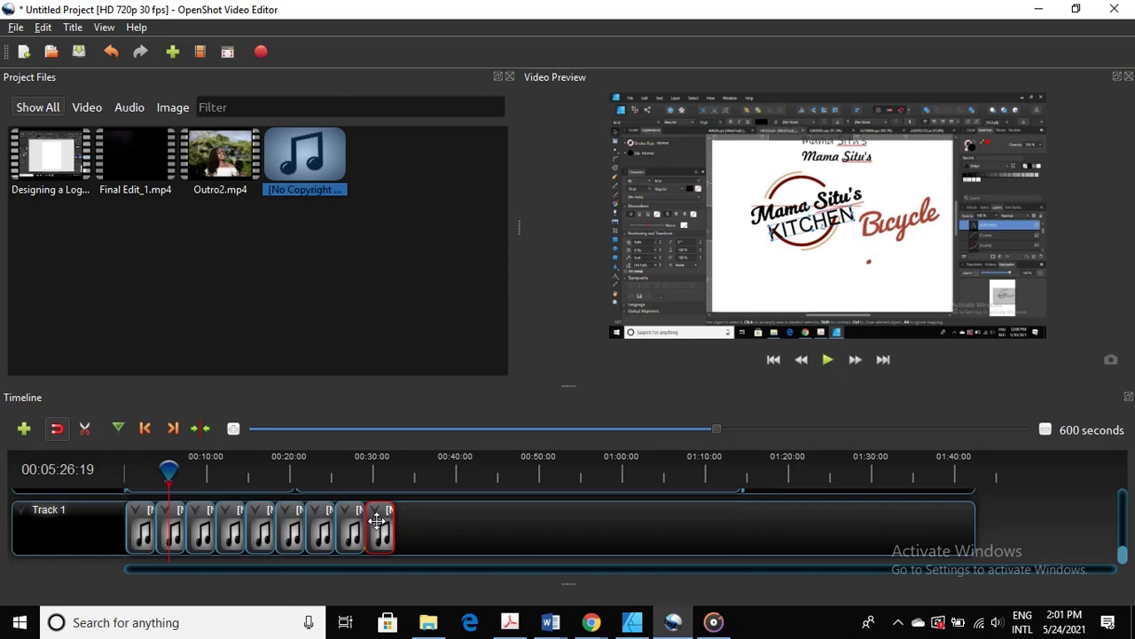
scroll(380, 521, up, 1)
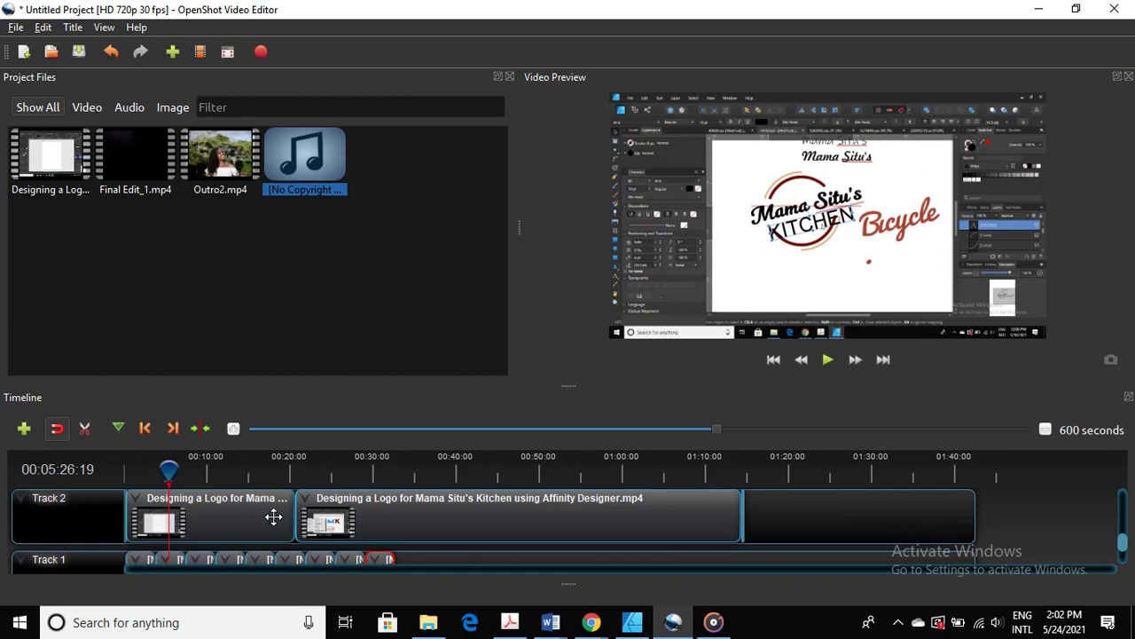
scroll(273, 517, down, 1)
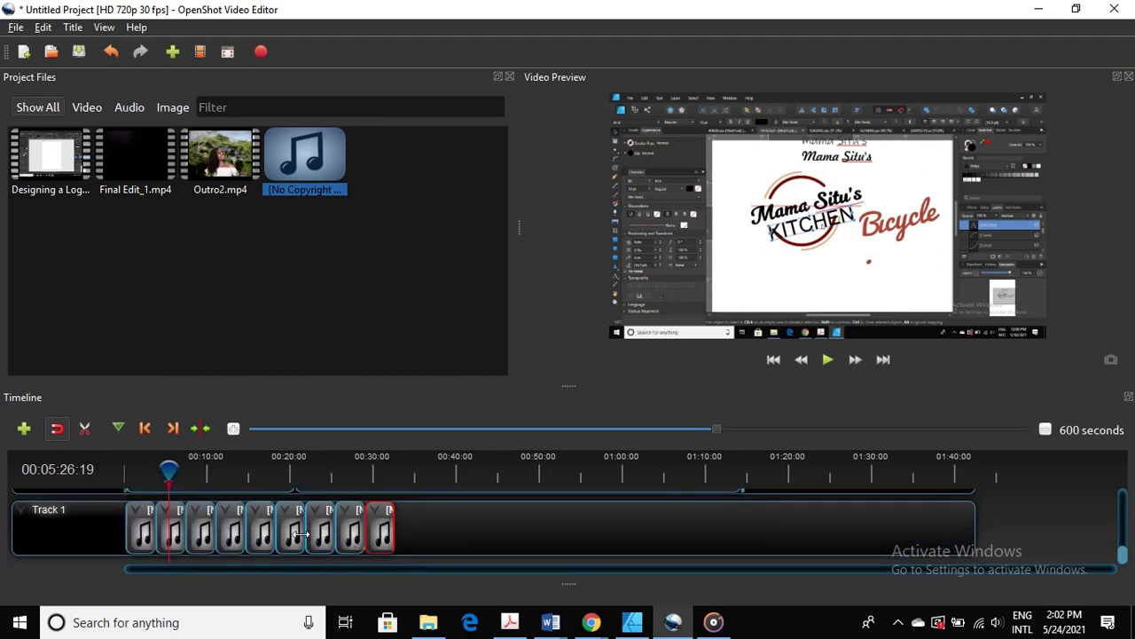
right_click(381, 533)
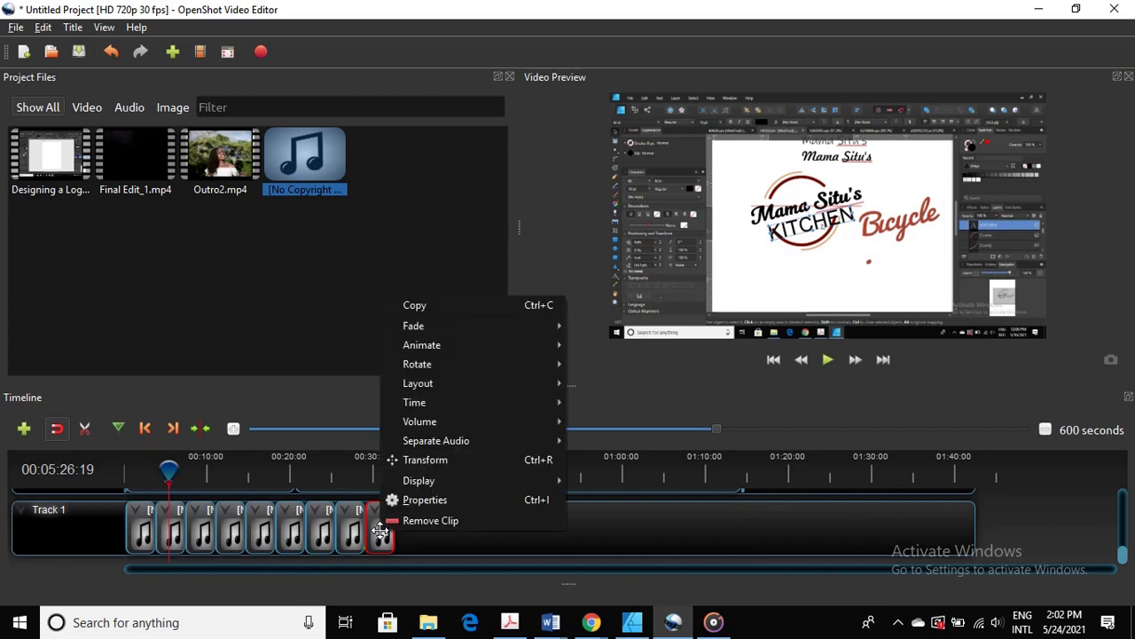
mouse_move(421, 422)
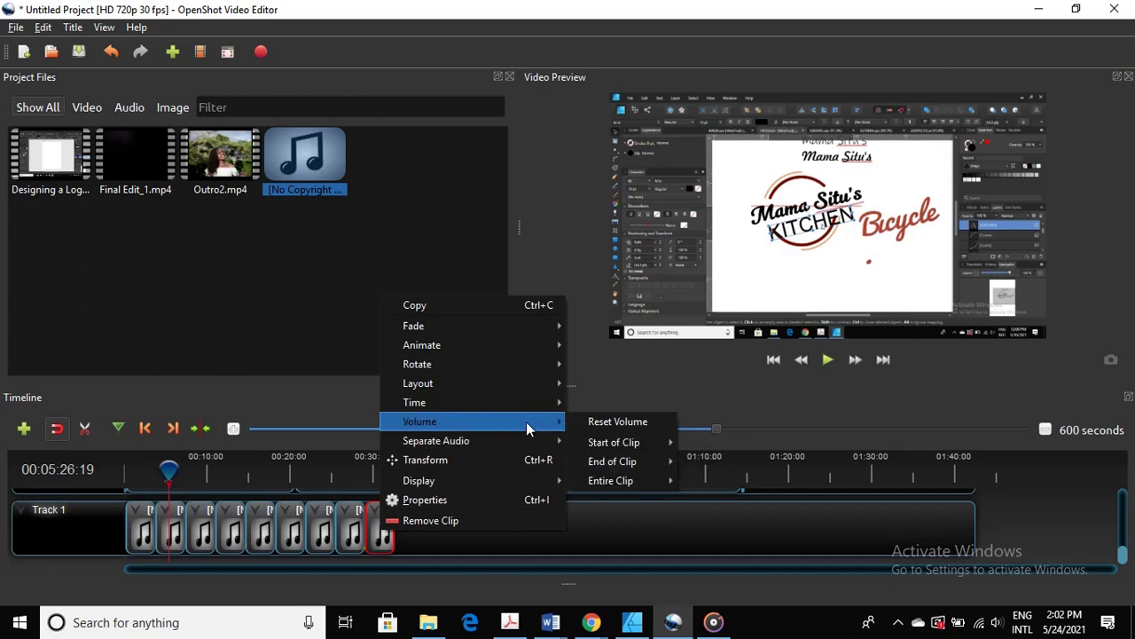
mouse_move(550, 440)
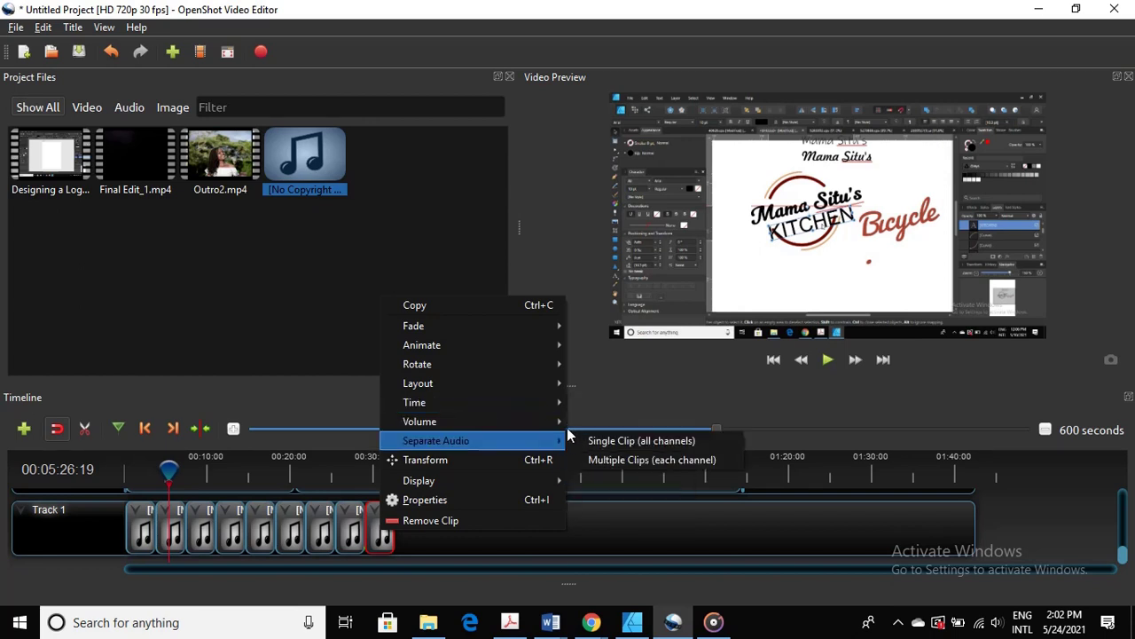
mouse_move(560, 422)
mouse_move(603, 484)
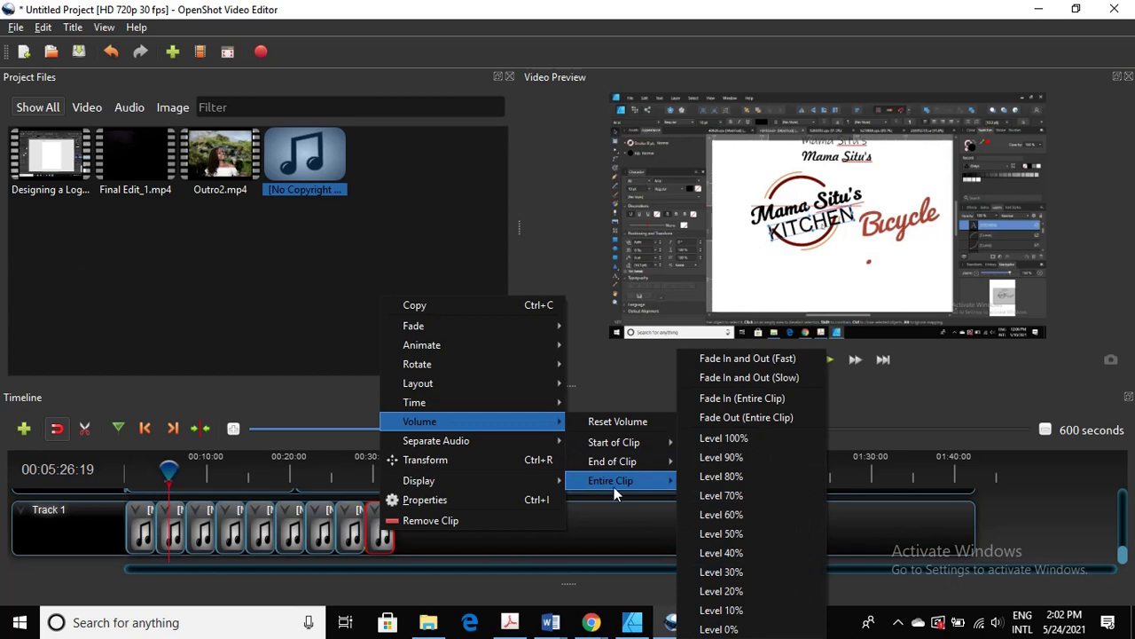
- Append five more copies of the music after the last clip on Track 1
click(598, 518)
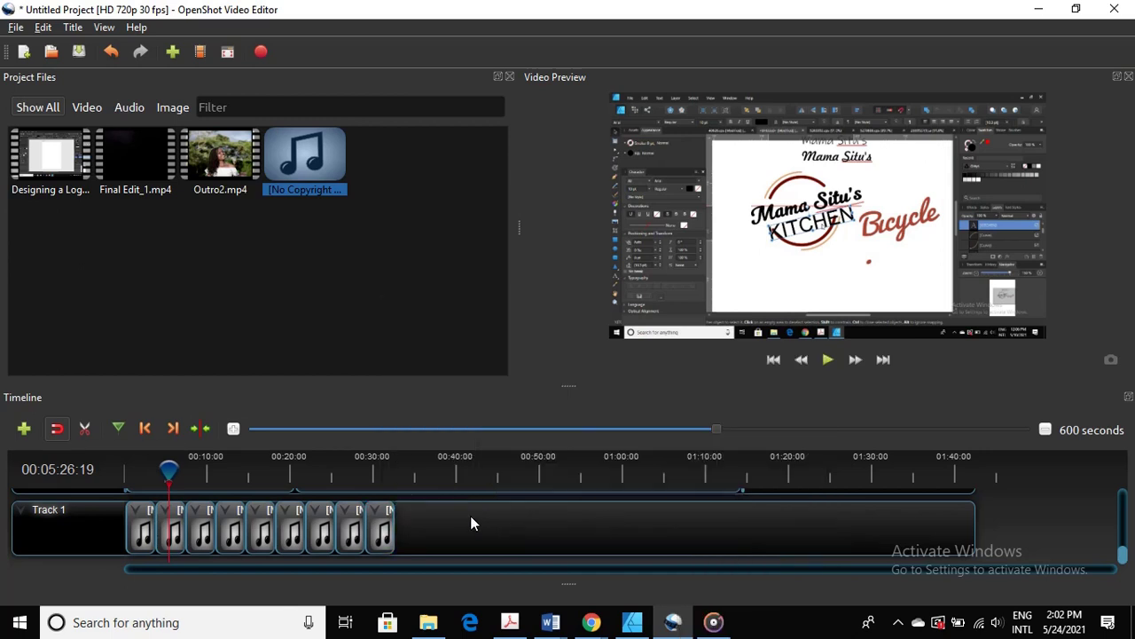
drag(312, 169, 402, 517)
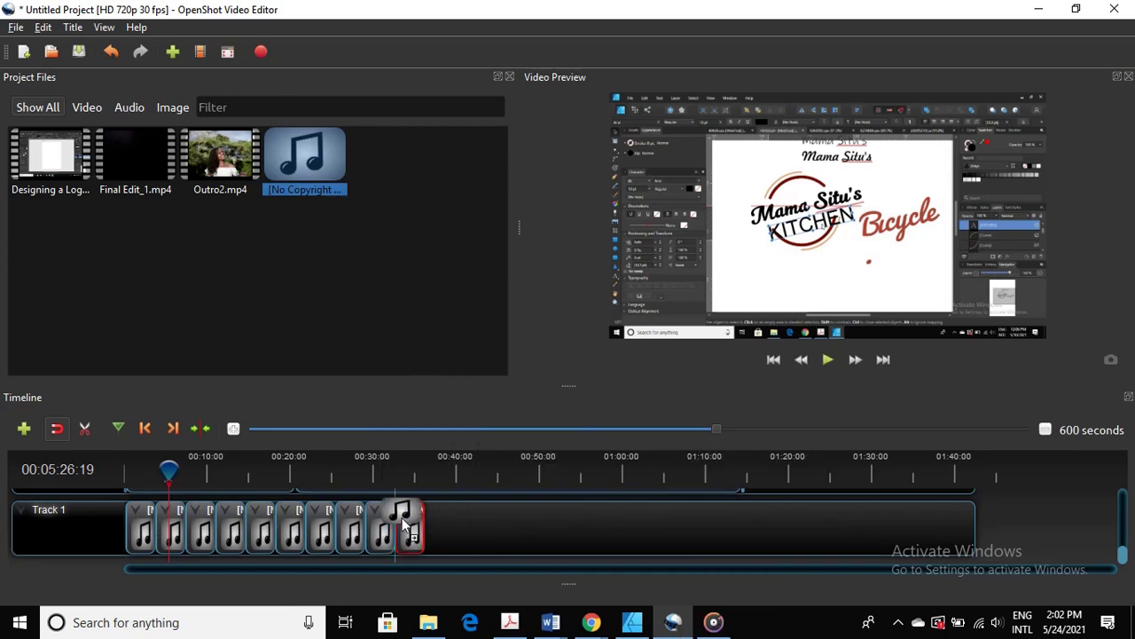
drag(319, 158, 431, 522)
drag(328, 161, 531, 527)
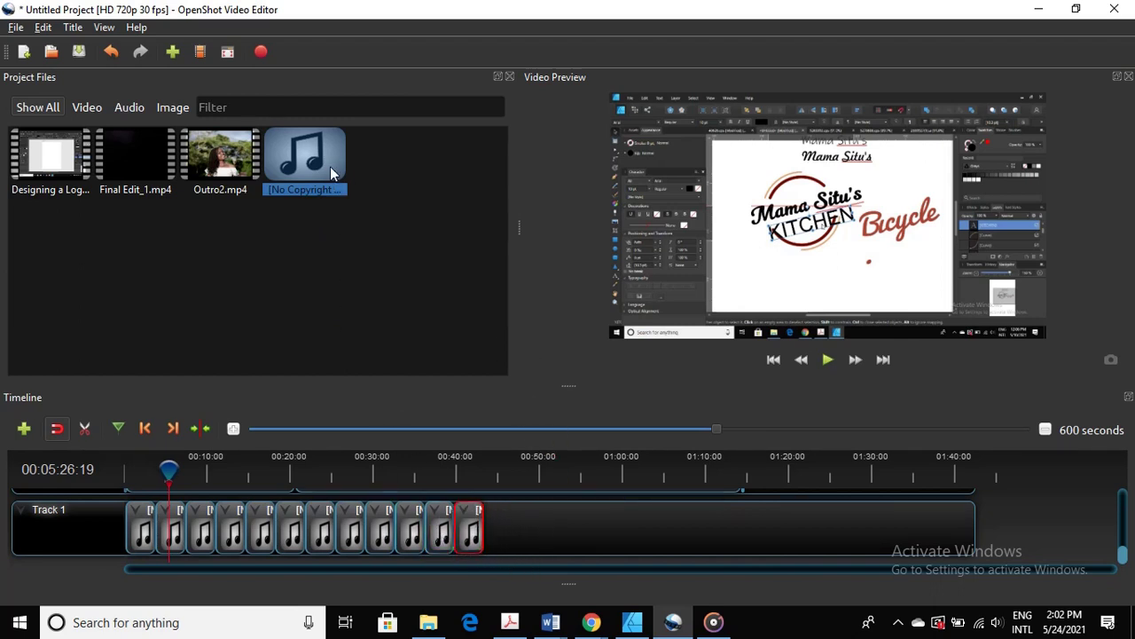
drag(306, 160, 487, 535)
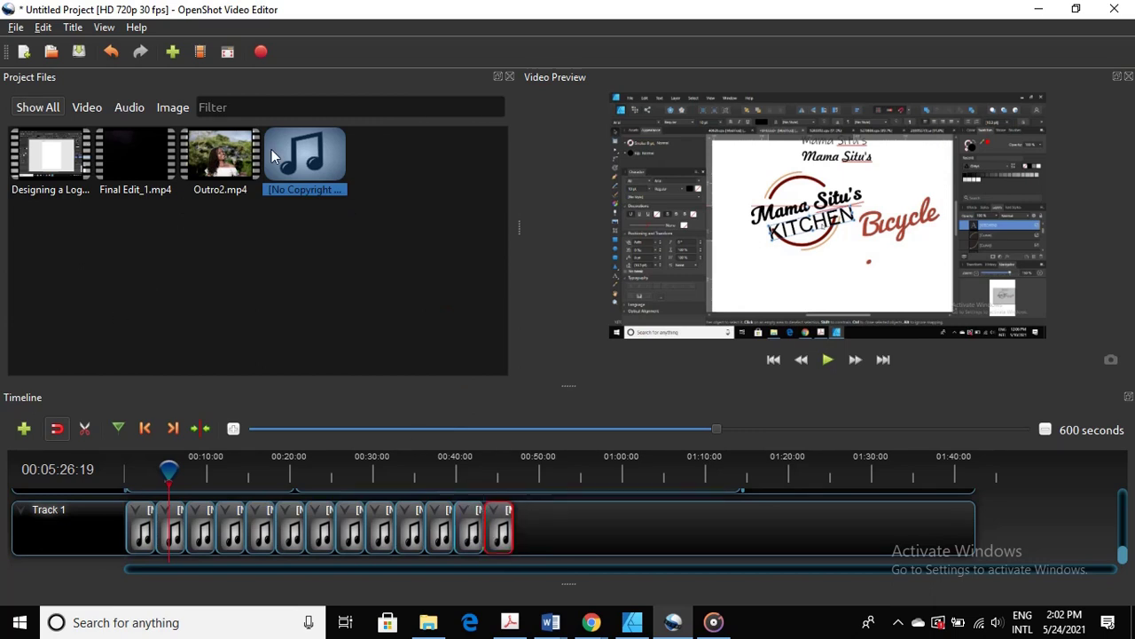
drag(325, 168, 524, 520)
scroll(554, 516, up, 2)
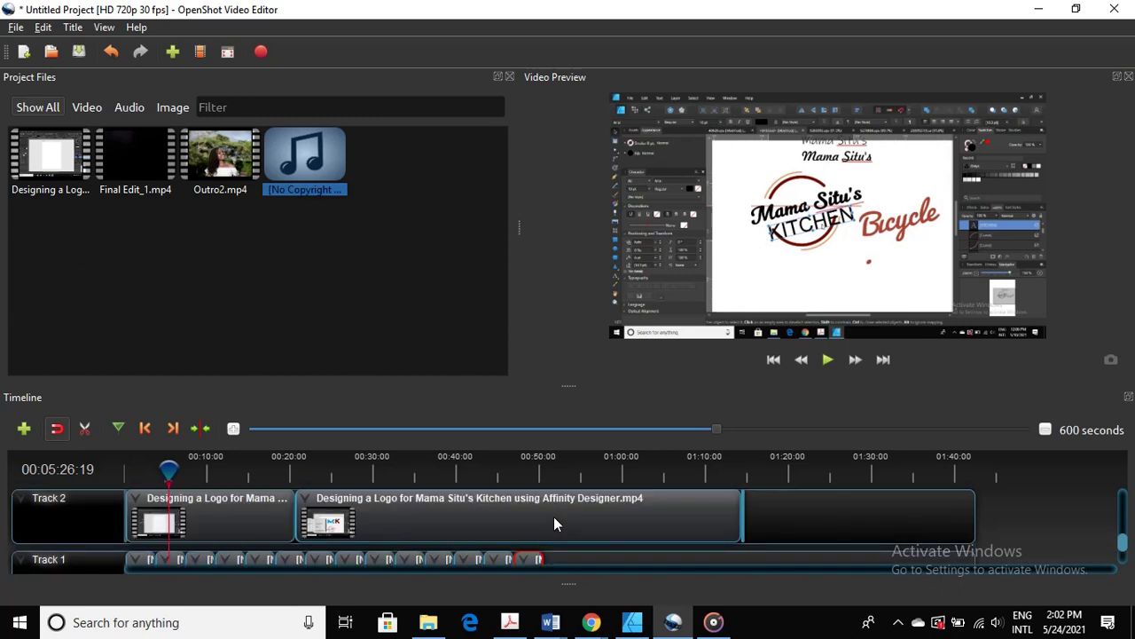
scroll(553, 516, down, 2)
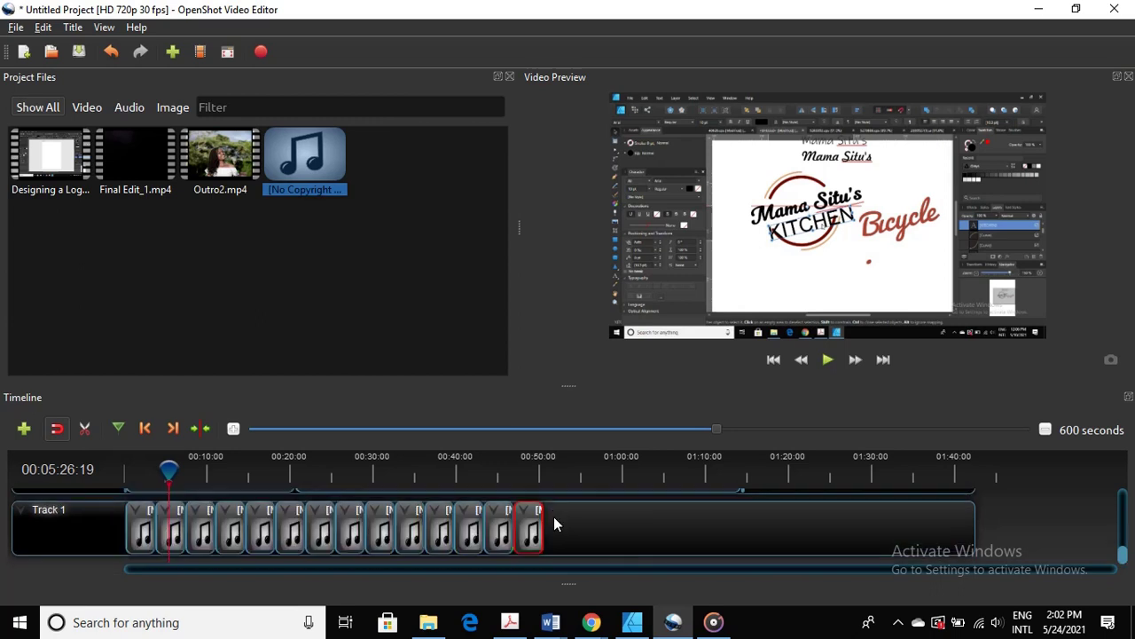
- Add eight further music copies to the end of Track 1, past the 1:00 mark
drag(269, 160, 548, 509)
drag(329, 153, 574, 503)
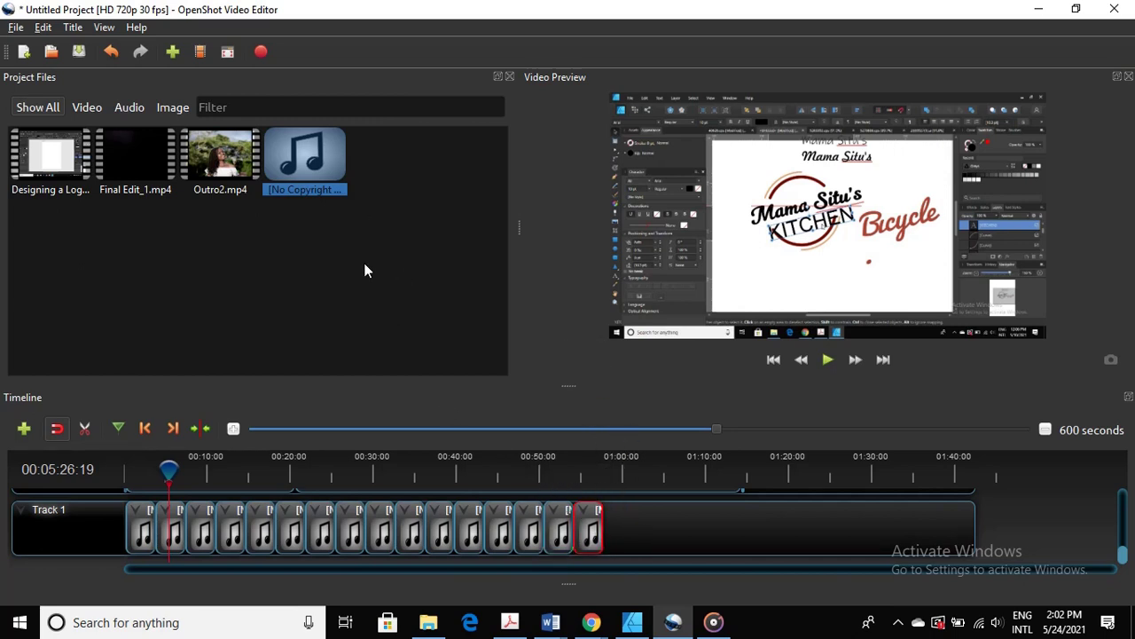
drag(319, 160, 631, 525)
drag(306, 149, 639, 531)
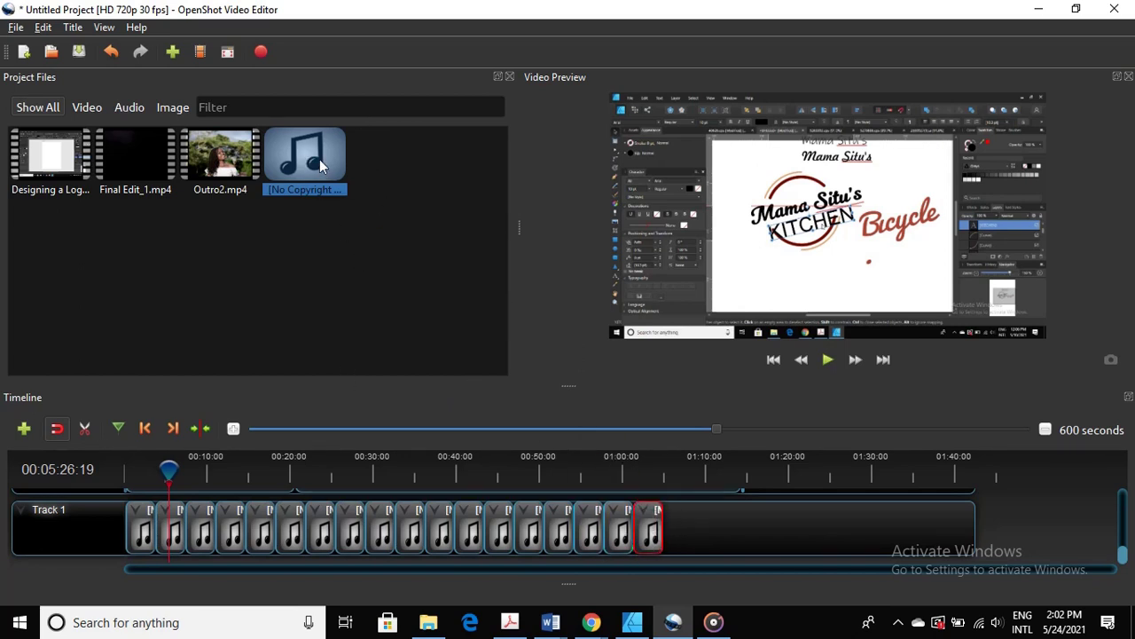
drag(324, 167, 691, 536)
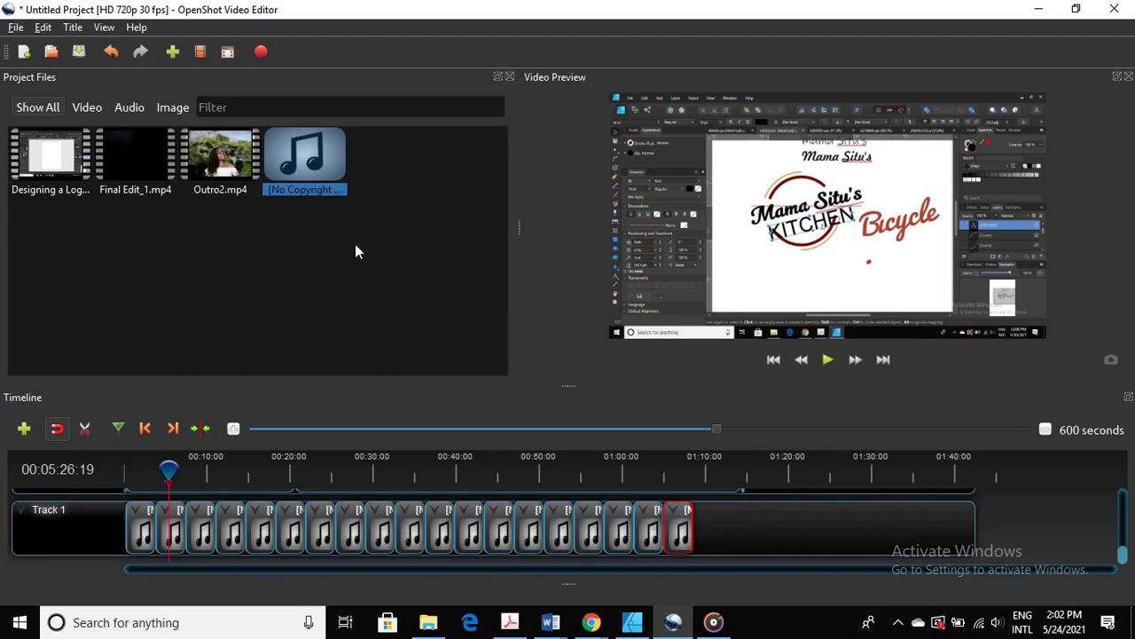
drag(305, 160, 662, 491)
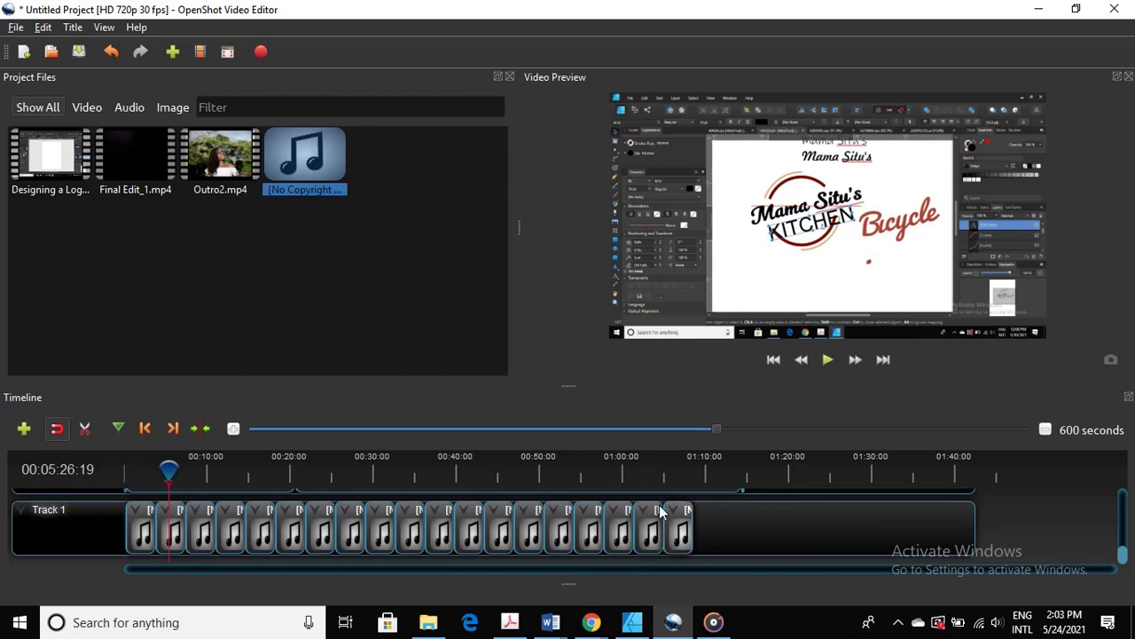
mouse_move(678, 529)
mouse_down()
mouse_move(721, 529)
mouse_move(700, 530)
mouse_up()
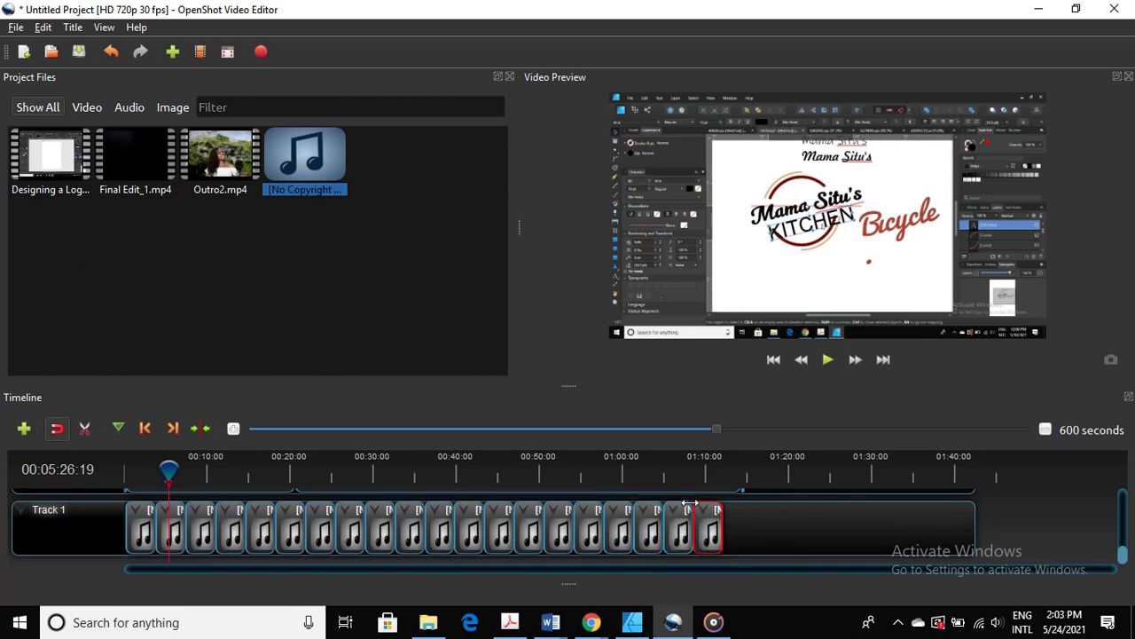
drag(299, 166, 723, 521)
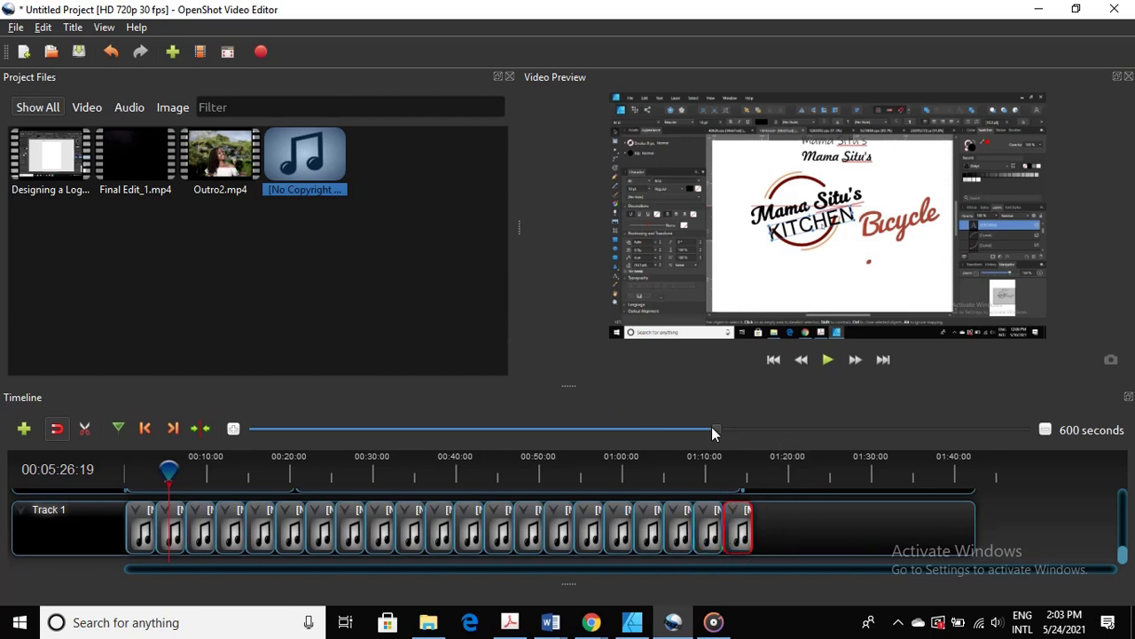
- Zoom the timeline in and trim the last music clip to end near 1:14:20
drag(710, 428, 382, 433)
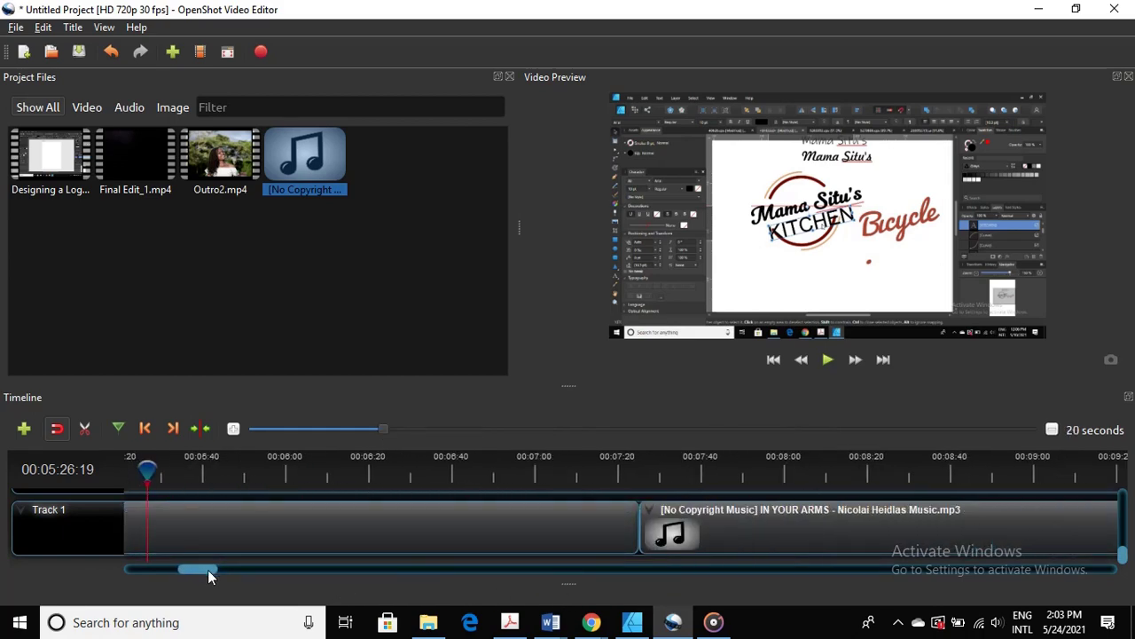
drag(207, 571, 810, 569)
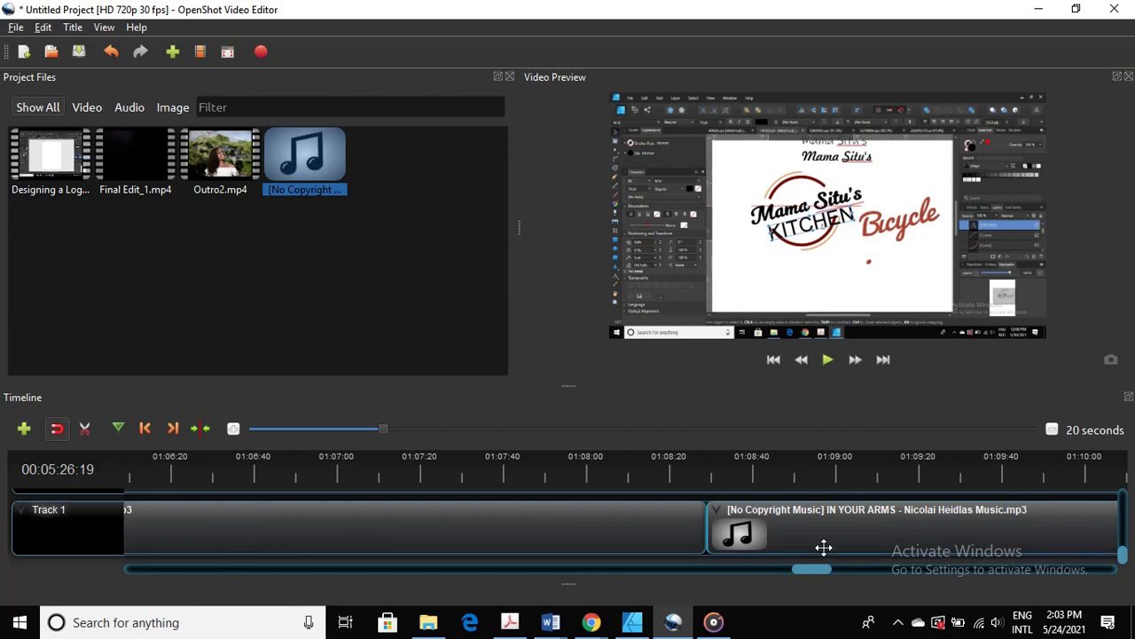
drag(822, 572, 892, 609)
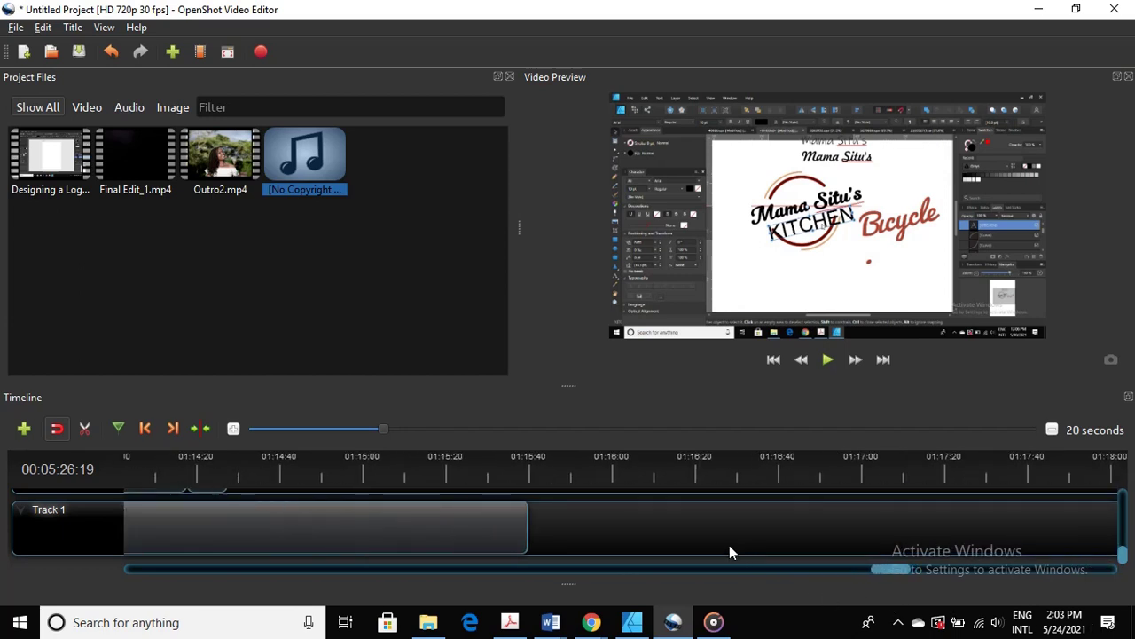
scroll(727, 545, up, 1)
scroll(518, 548, down, 1)
drag(526, 543, 342, 589)
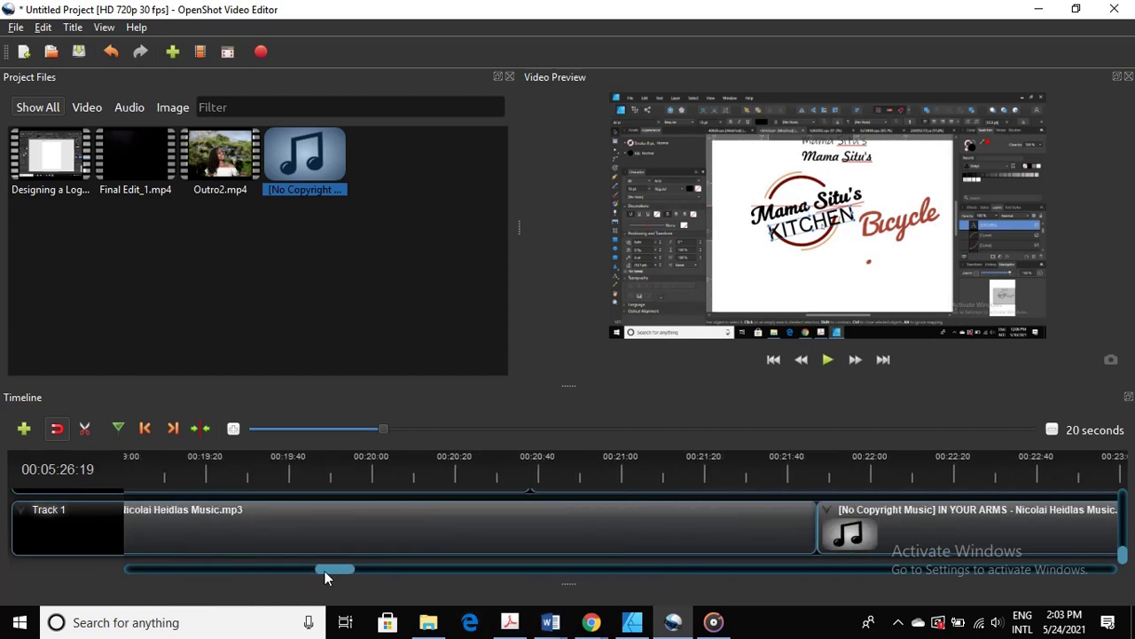
drag(348, 570, 865, 569)
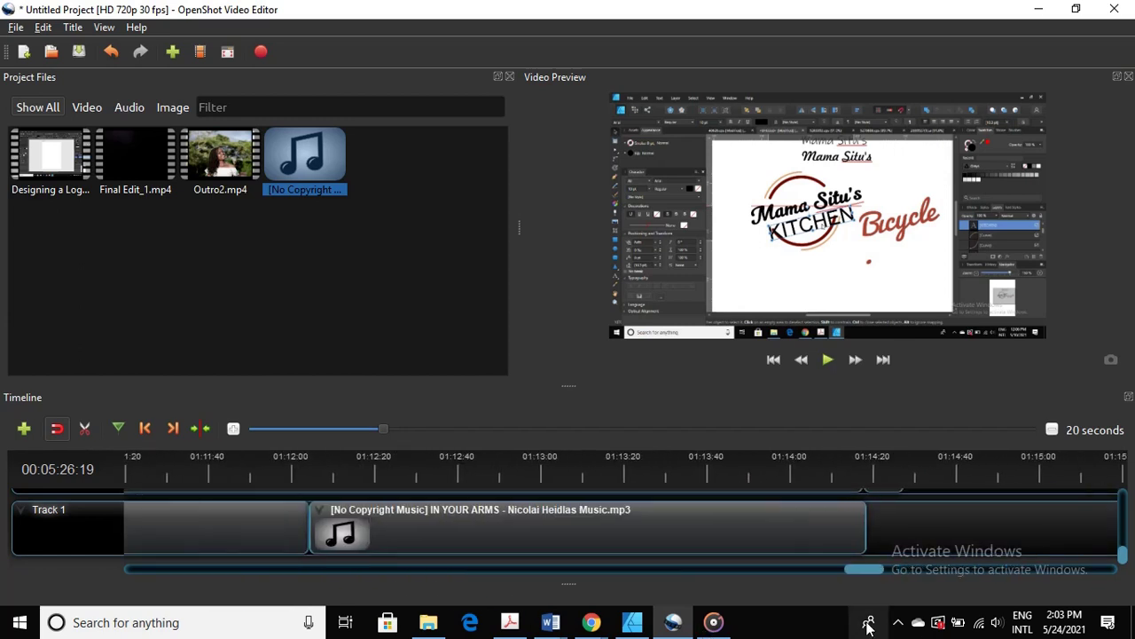
scroll(907, 511, up, 2)
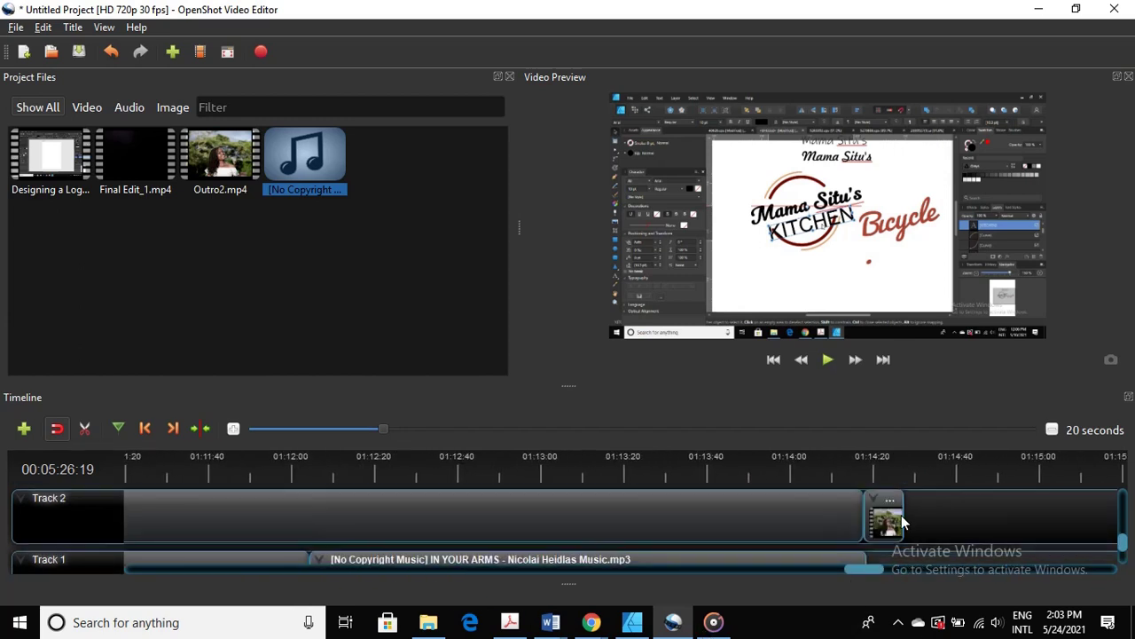
- Select the outro clip on Track 2 and park the playhead at its start
click(887, 519)
click(857, 475)
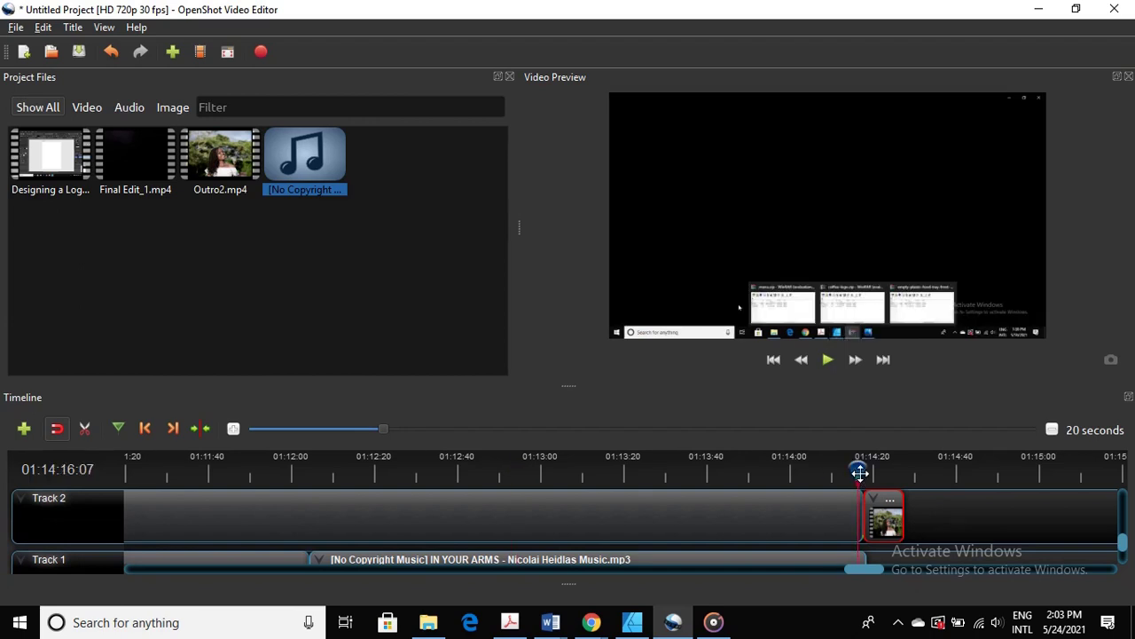
drag(860, 473, 865, 473)
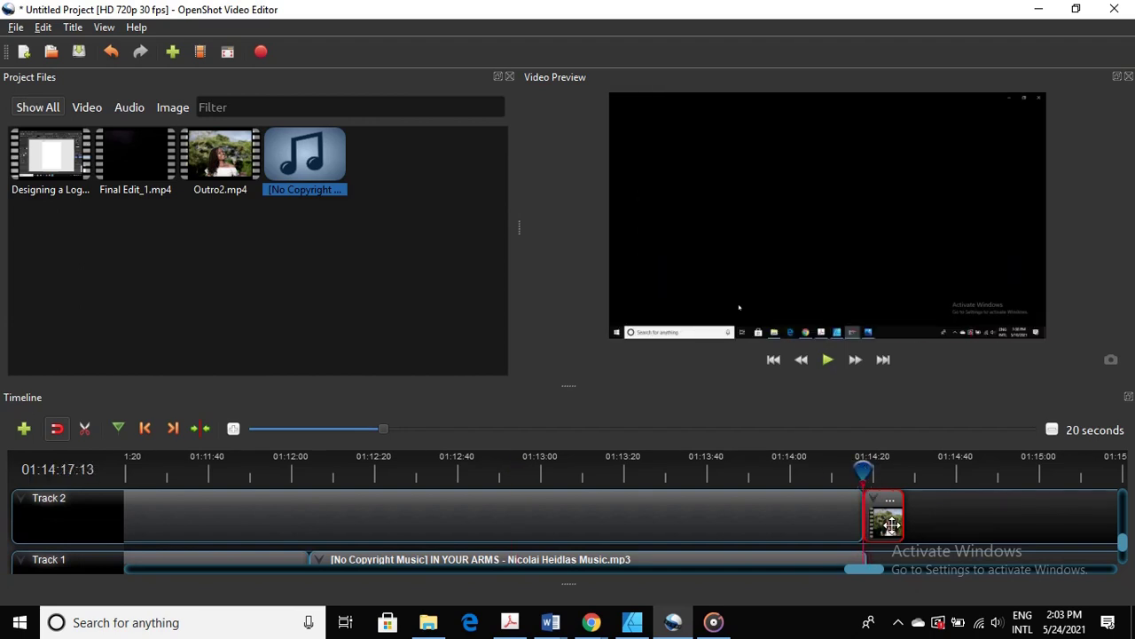
click(865, 472)
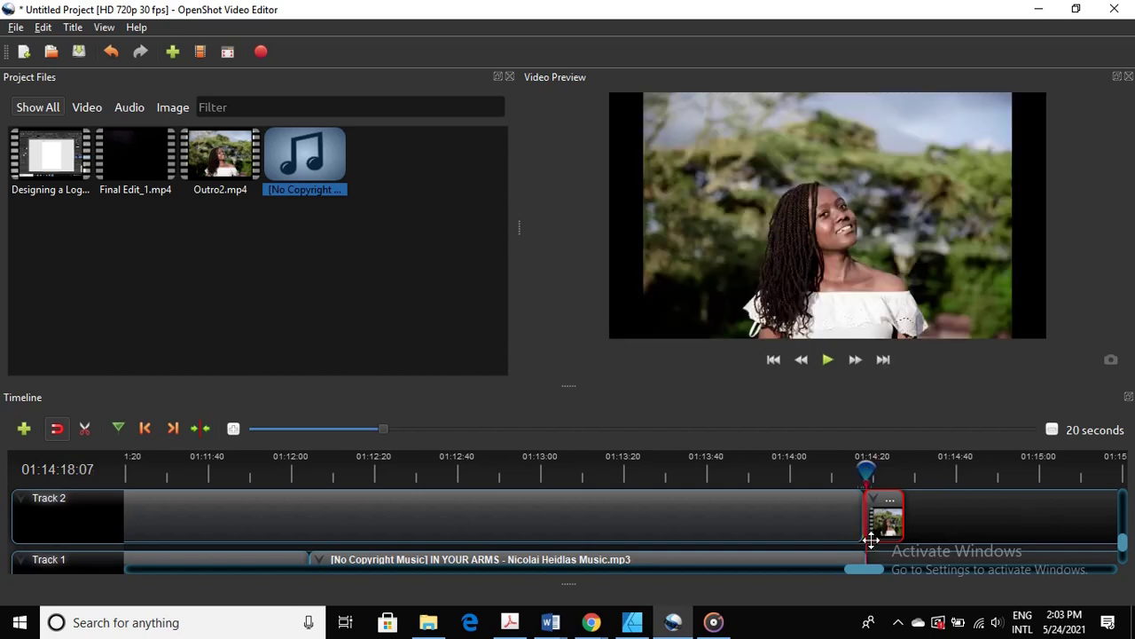
right_click(885, 524)
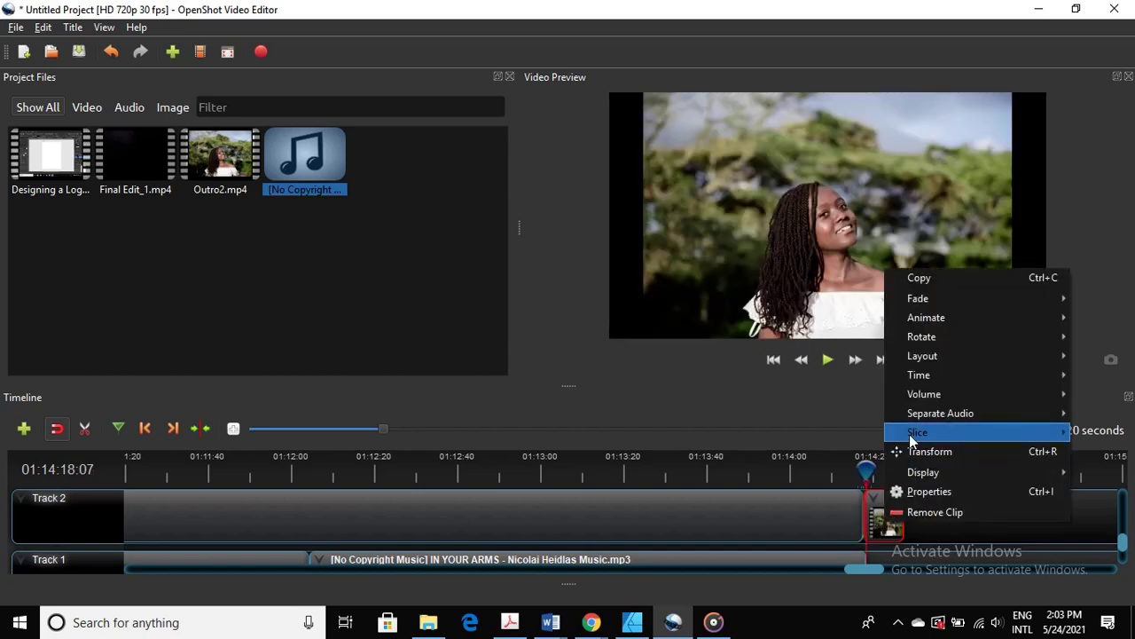
key(Escape)
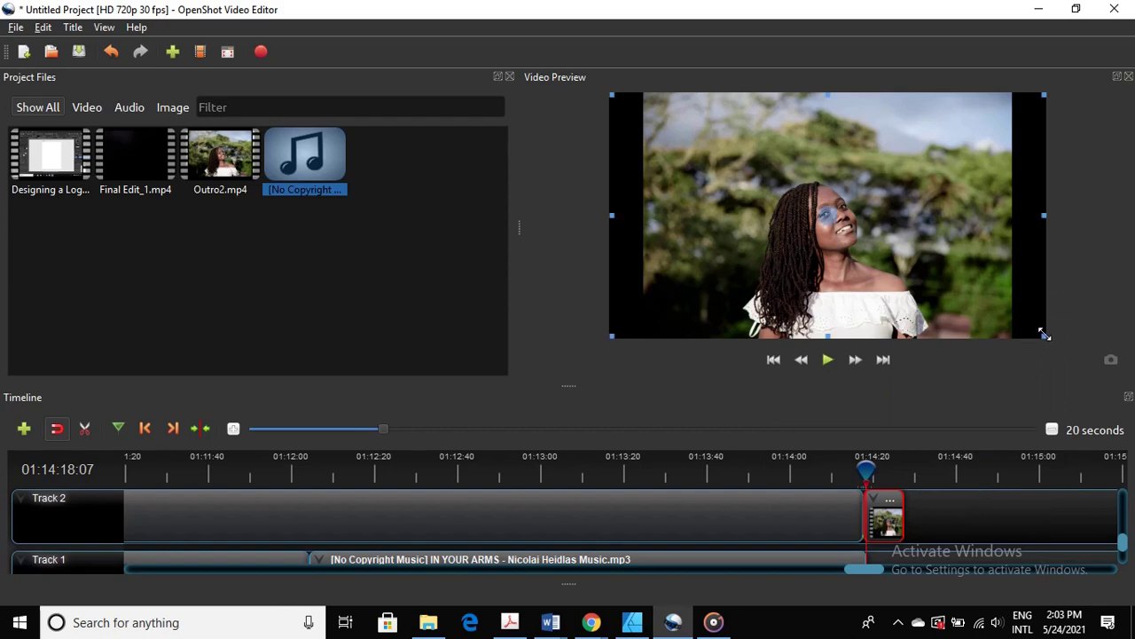
- Scale the Outro2 image to fill the frame and narrow its ending ENCAMP logo
drag(1047, 334, 1099, 363)
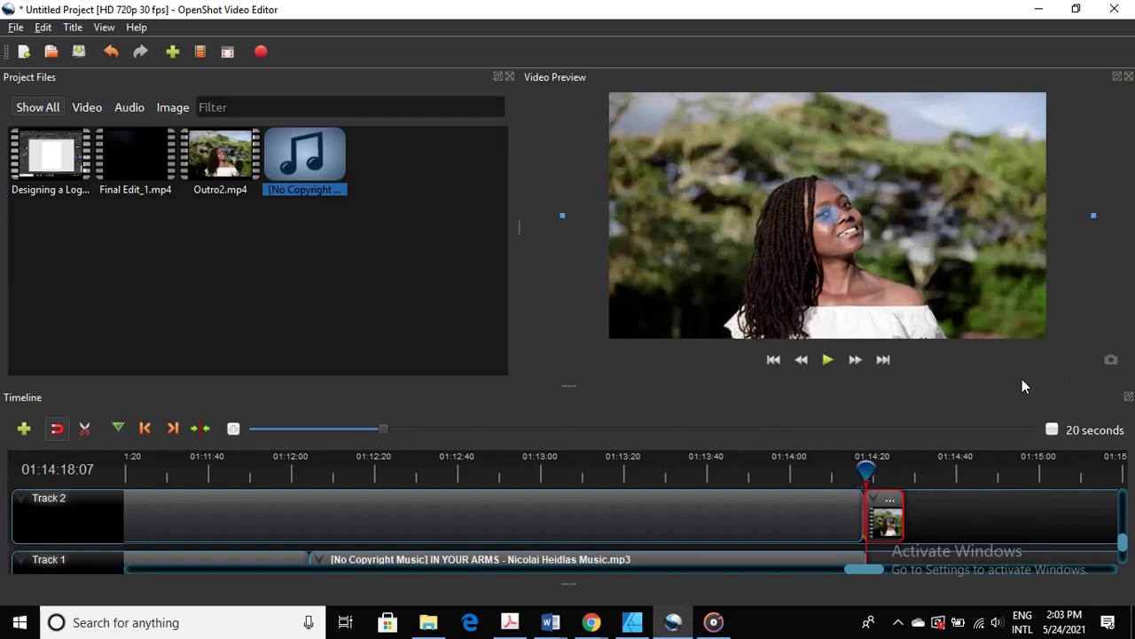
click(836, 364)
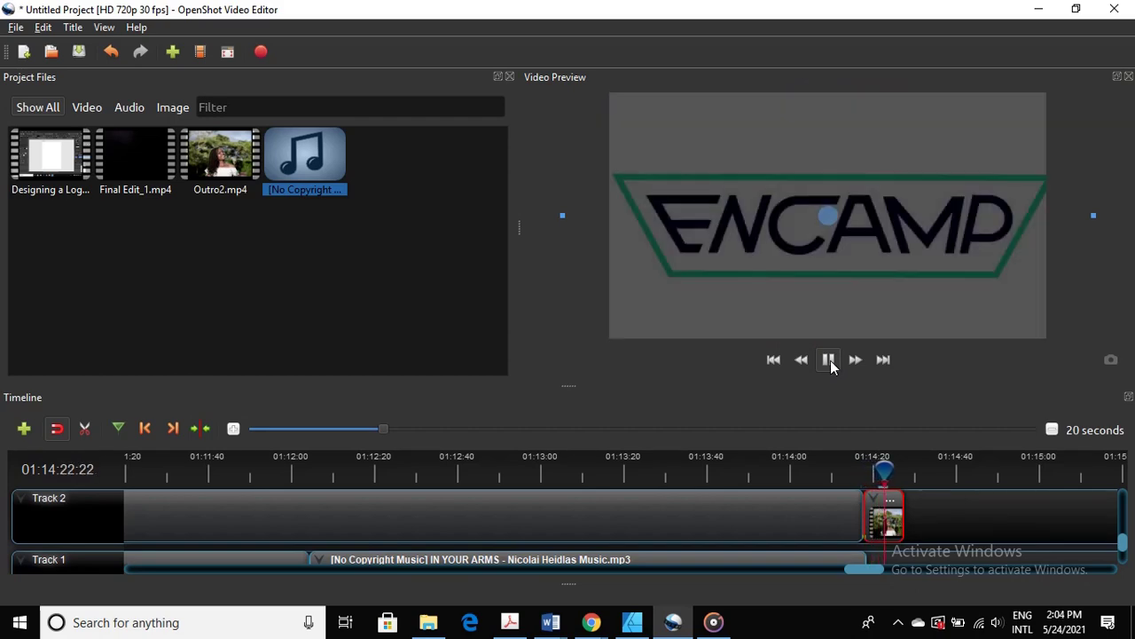
click(830, 360)
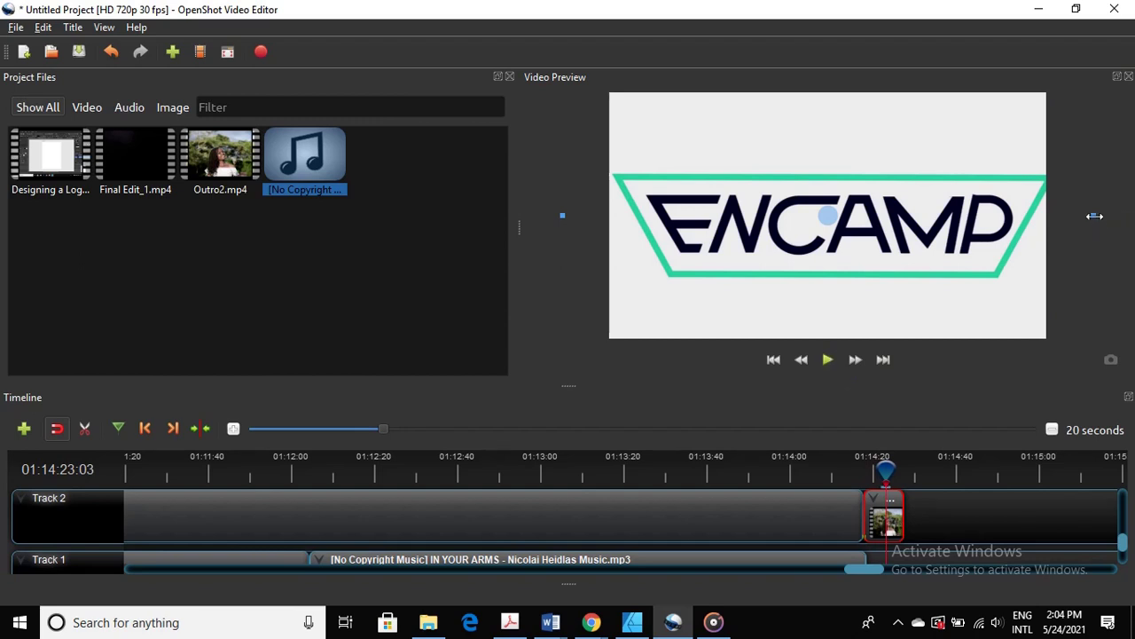
drag(1095, 216, 1073, 217)
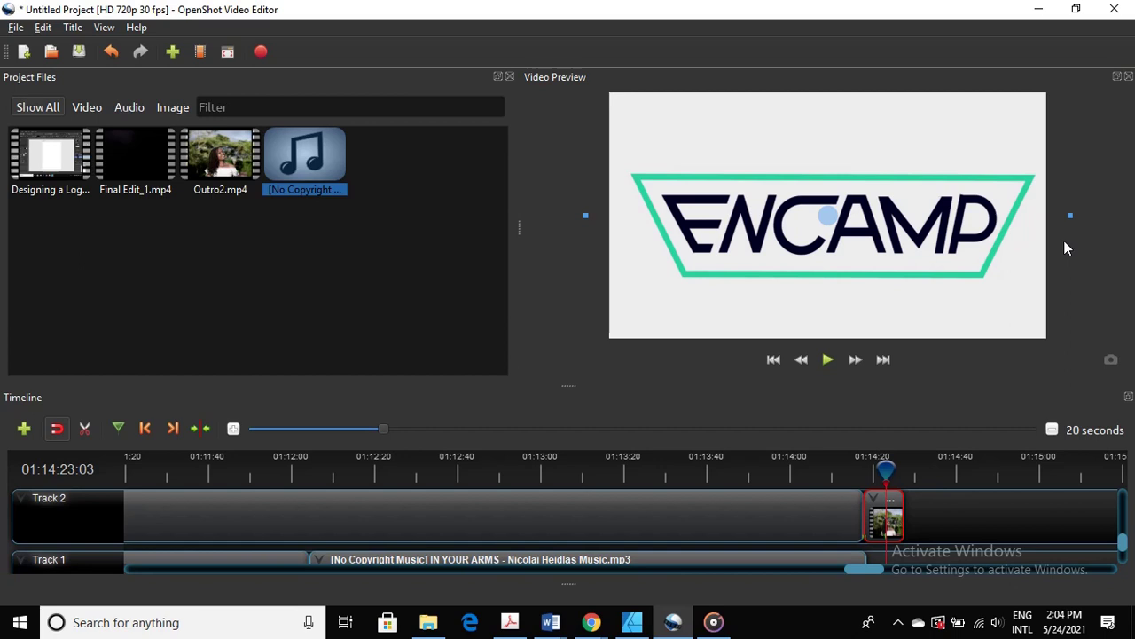
- Zoom the timeline out to 600 seconds to review the looped music ending at 1:14:23
scroll(359, 528, down, 1)
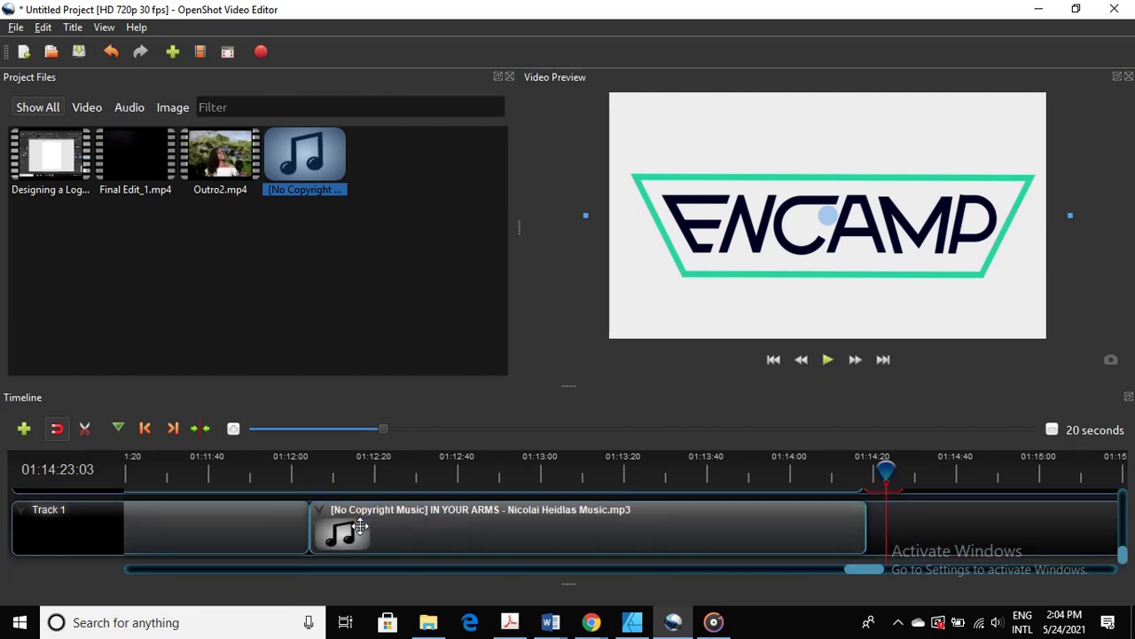
drag(383, 429, 726, 442)
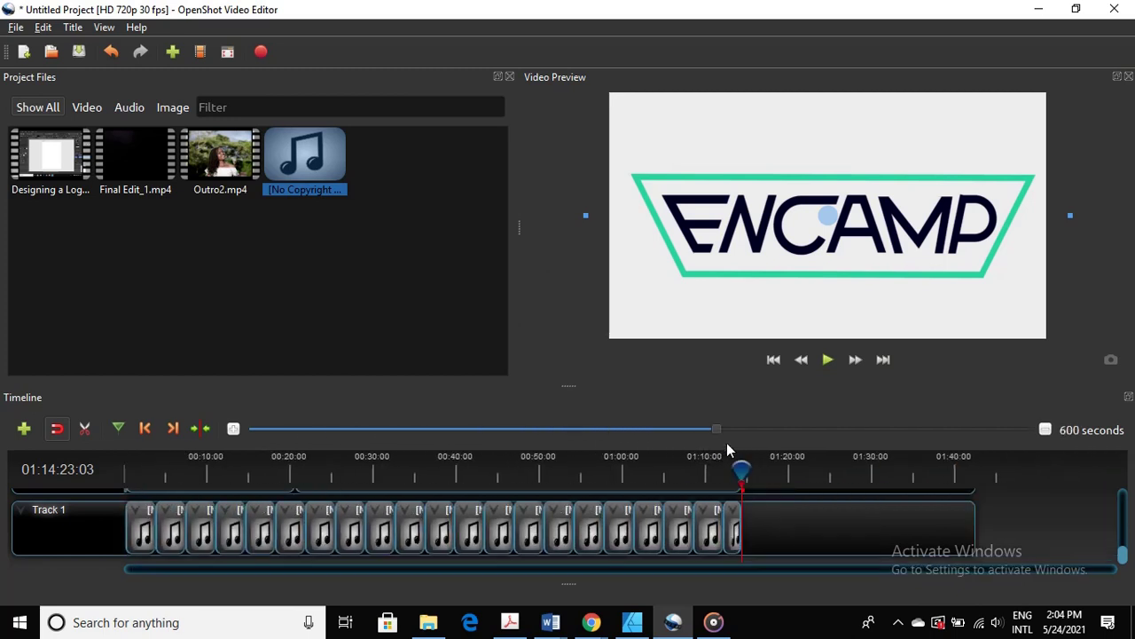
scroll(612, 541, up, 2)
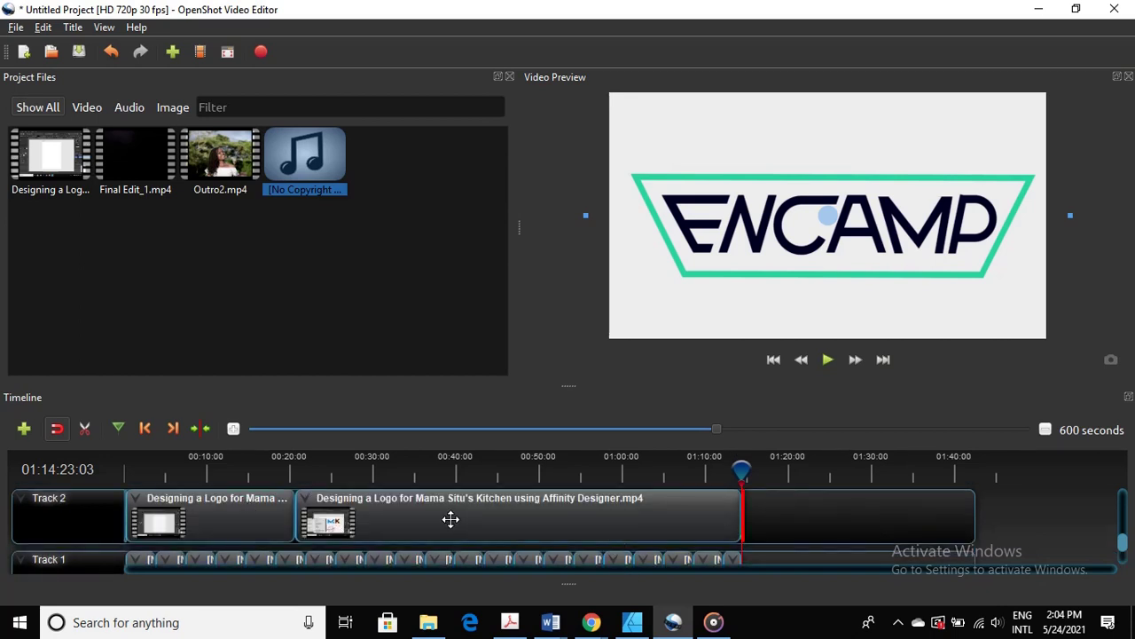
scroll(451, 519, up, 1)
scroll(450, 519, up, 1)
scroll(451, 519, down, 3)
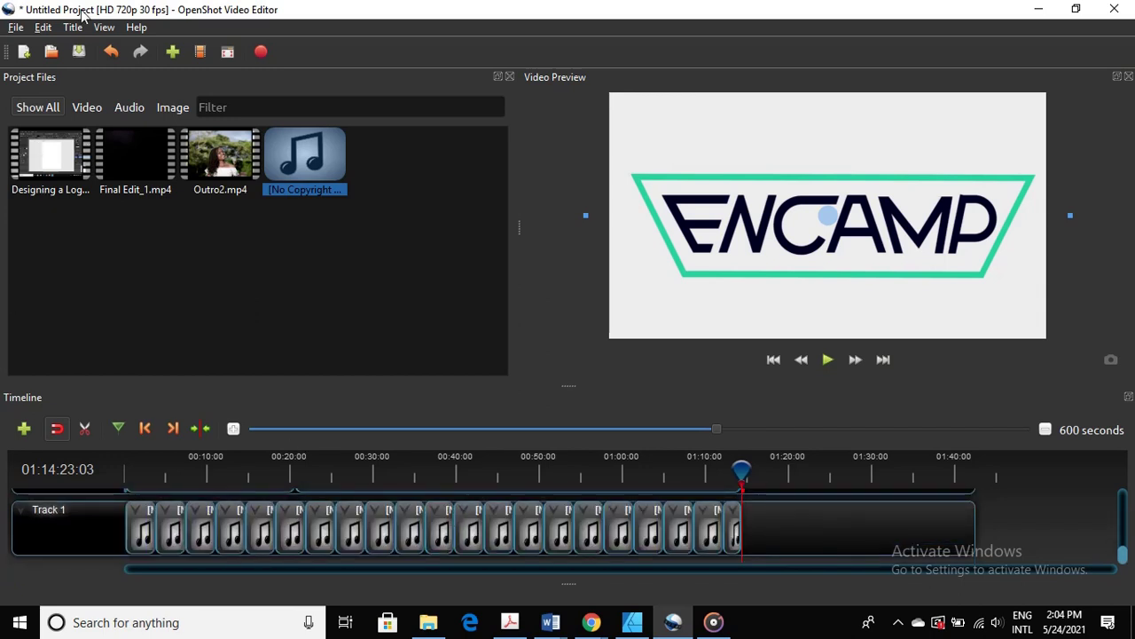
click(20, 30)
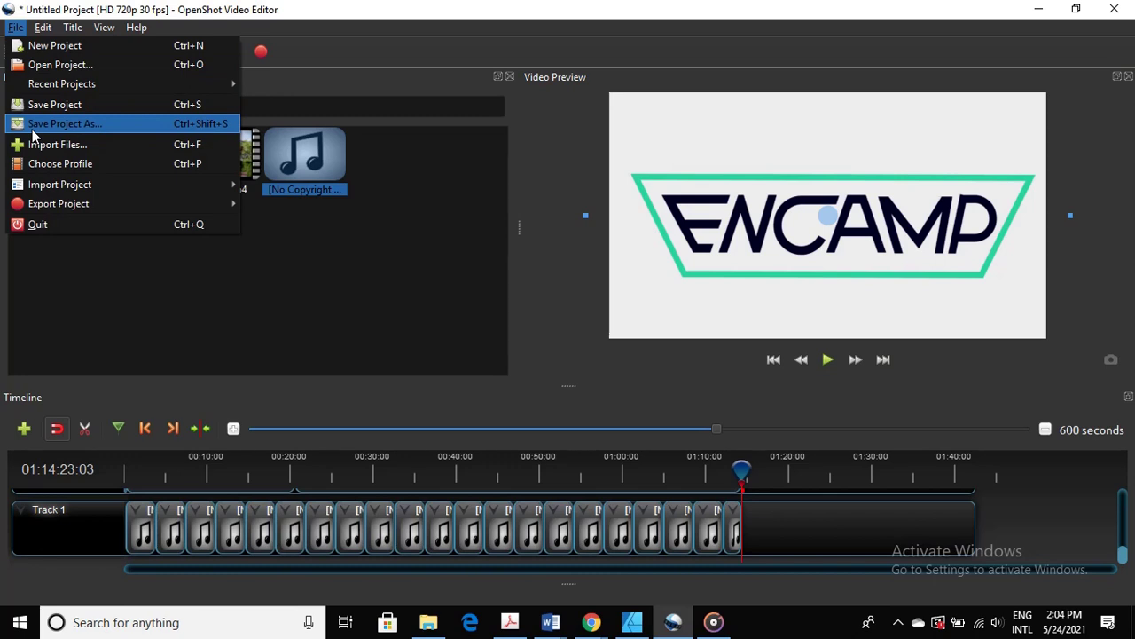
- Pick HD 1080p 25 fps (1920x1080) in the Choose Profile dialog and close it
click(168, 293)
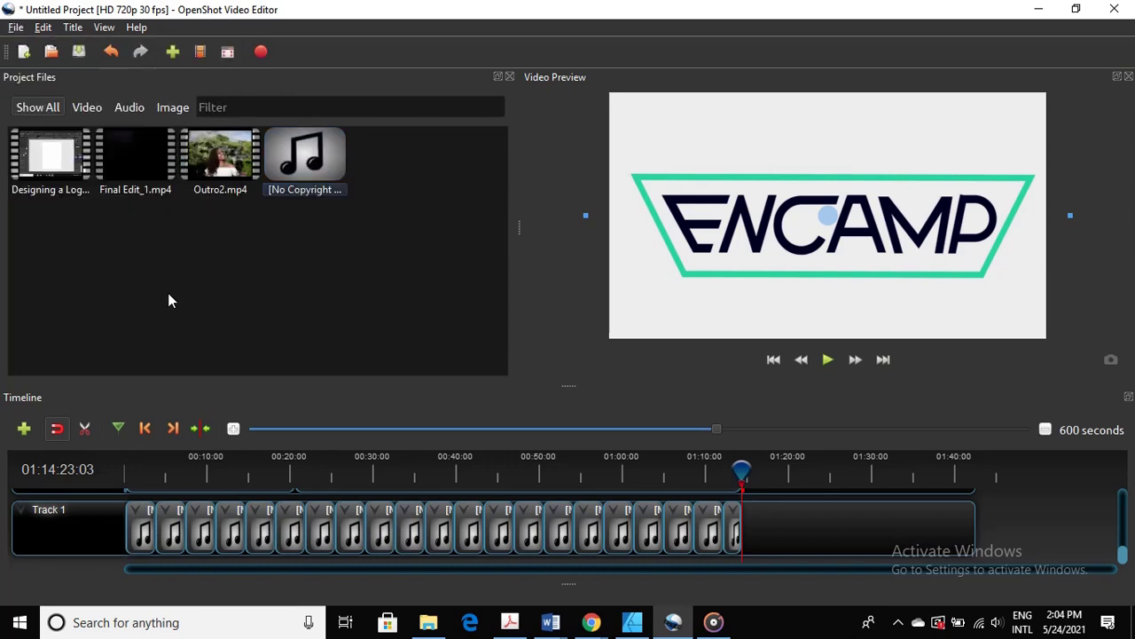
click(16, 27)
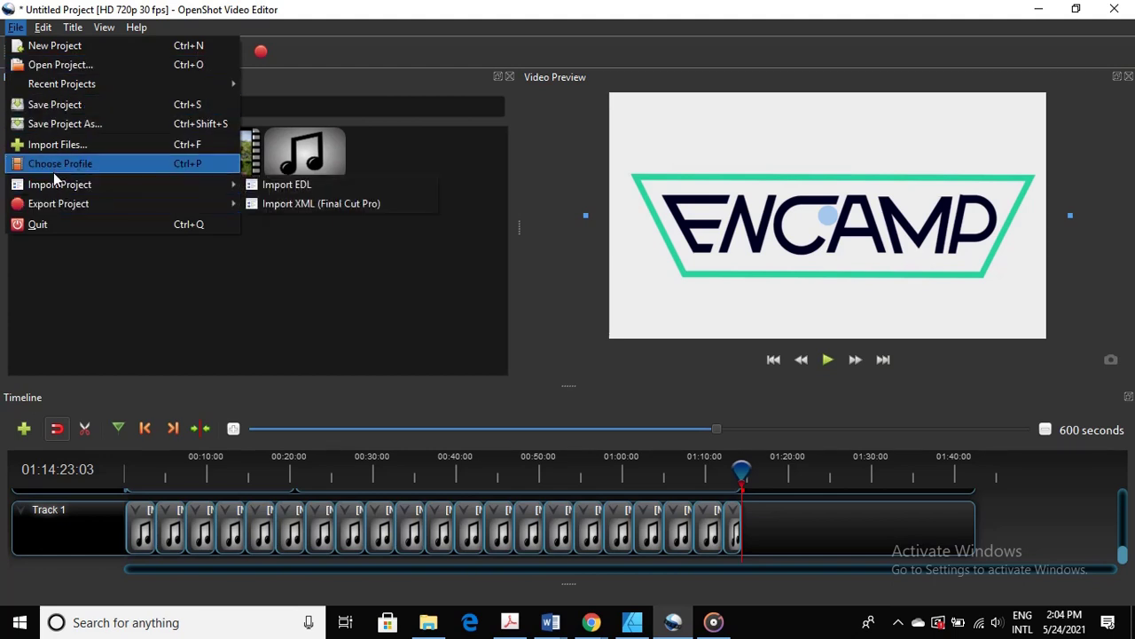
key(Escape)
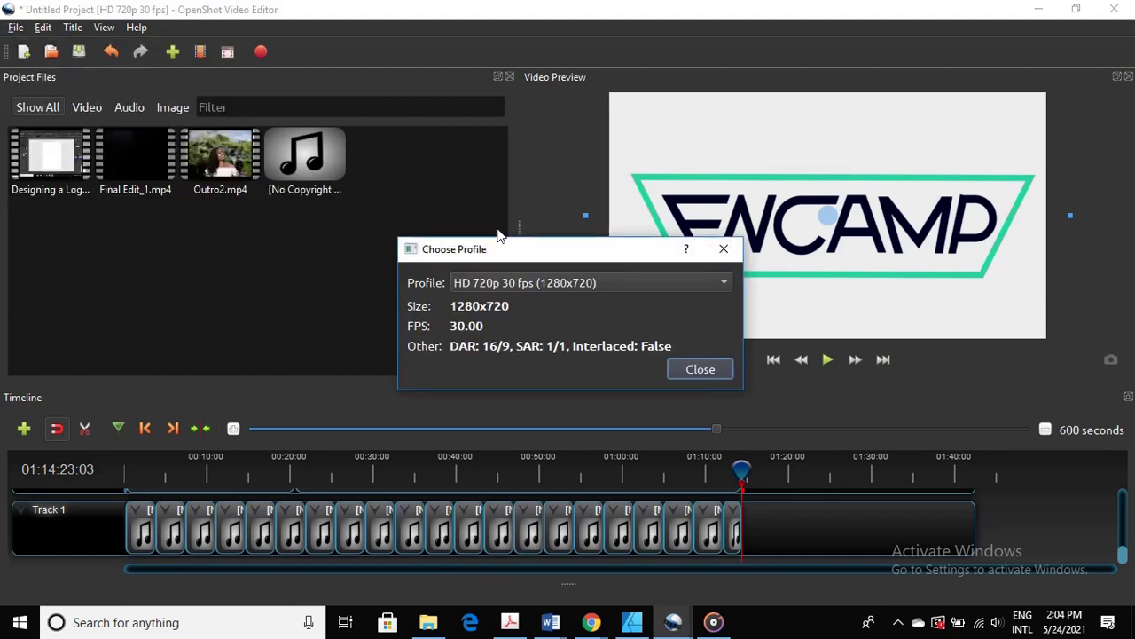
click(522, 279)
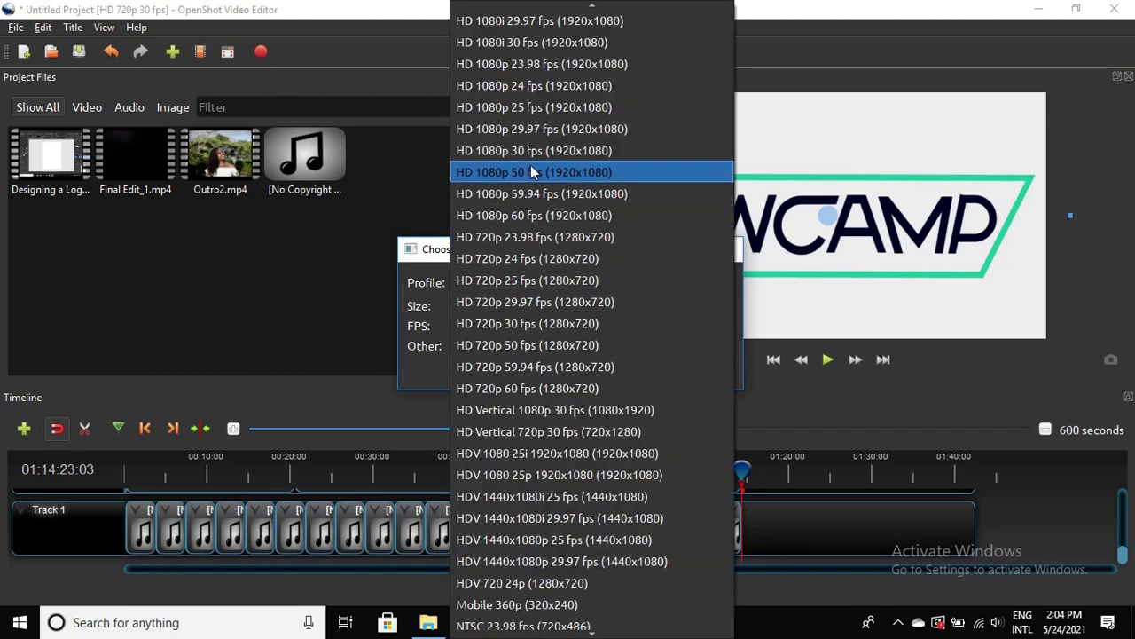
click(540, 107)
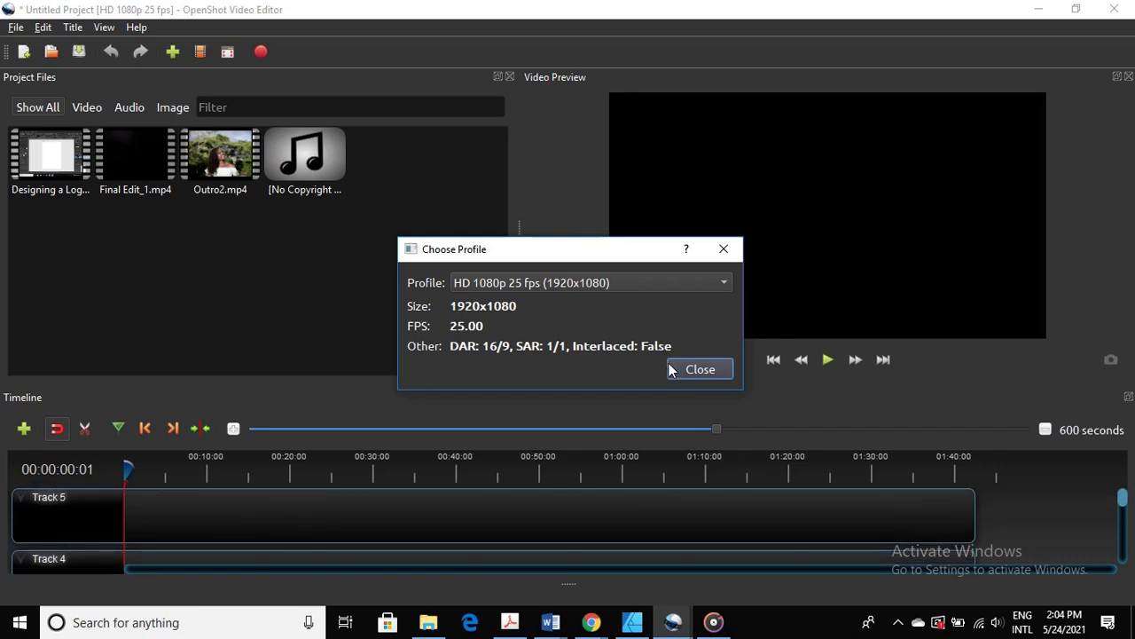
click(669, 367)
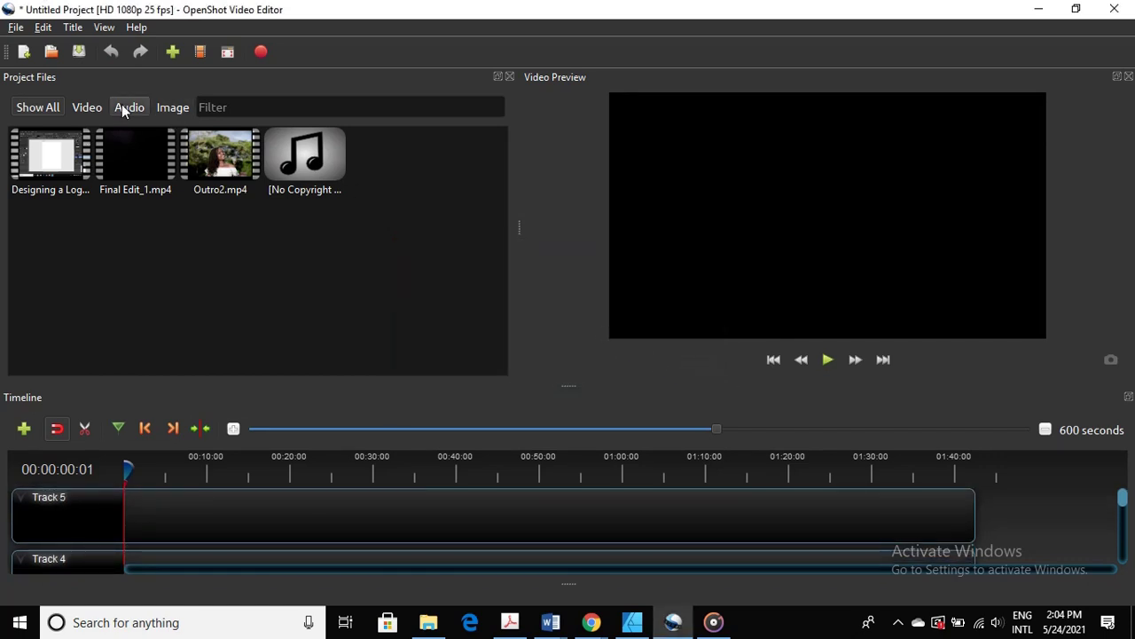
- Open the save dialog and browse to D: > ENCAMP DESIGNS LIMITED > Videos > Designing a logo
click(14, 30)
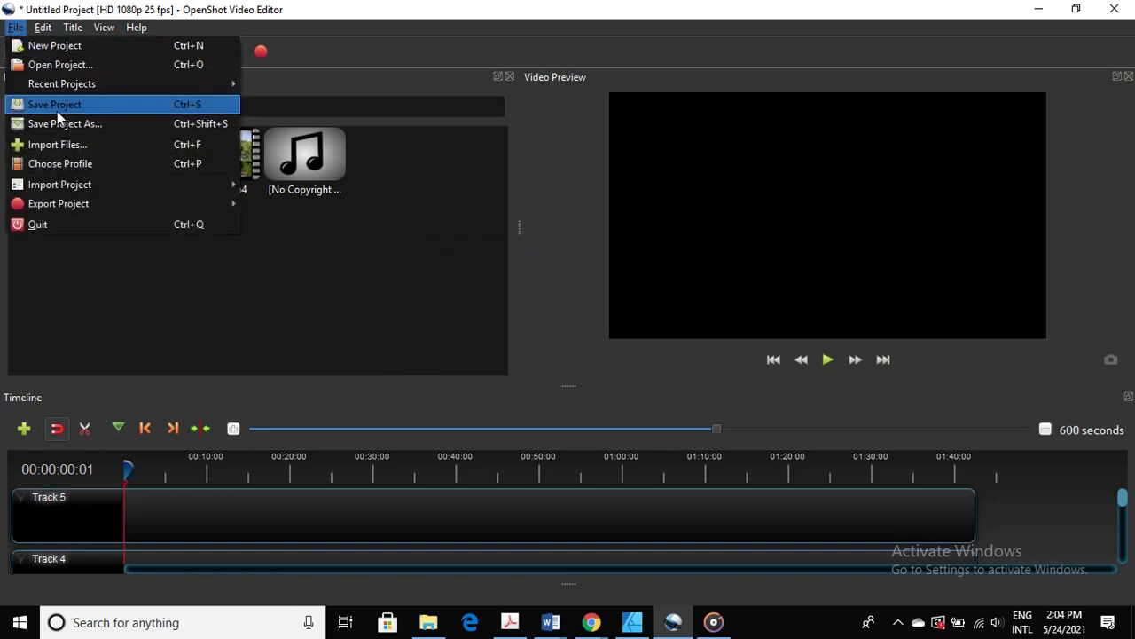
key(Escape)
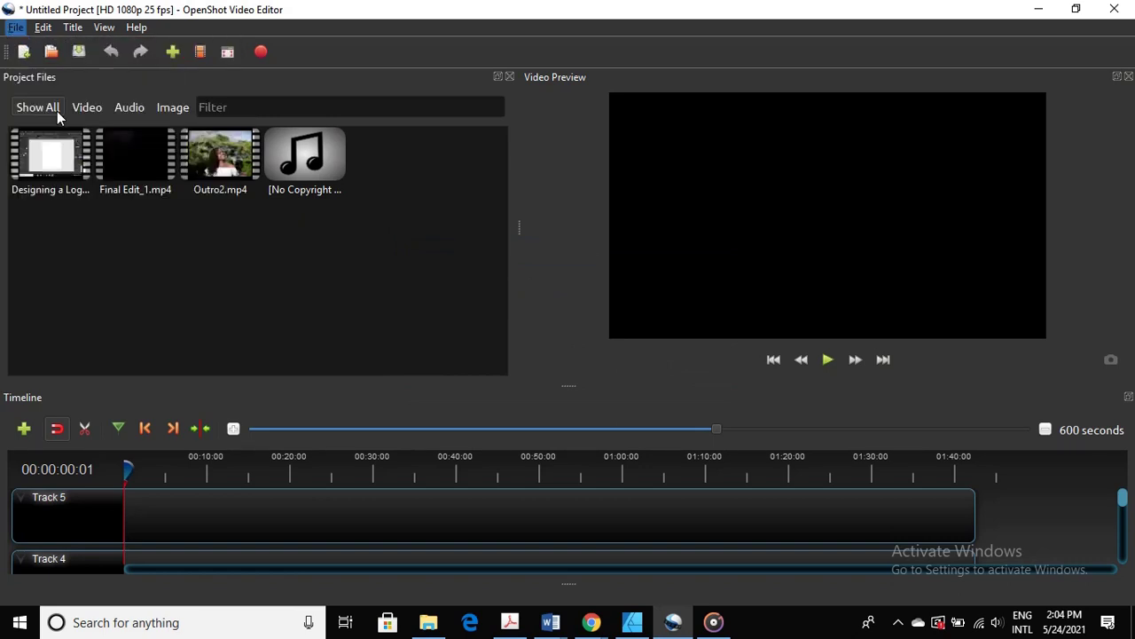
key(ctrl+s)
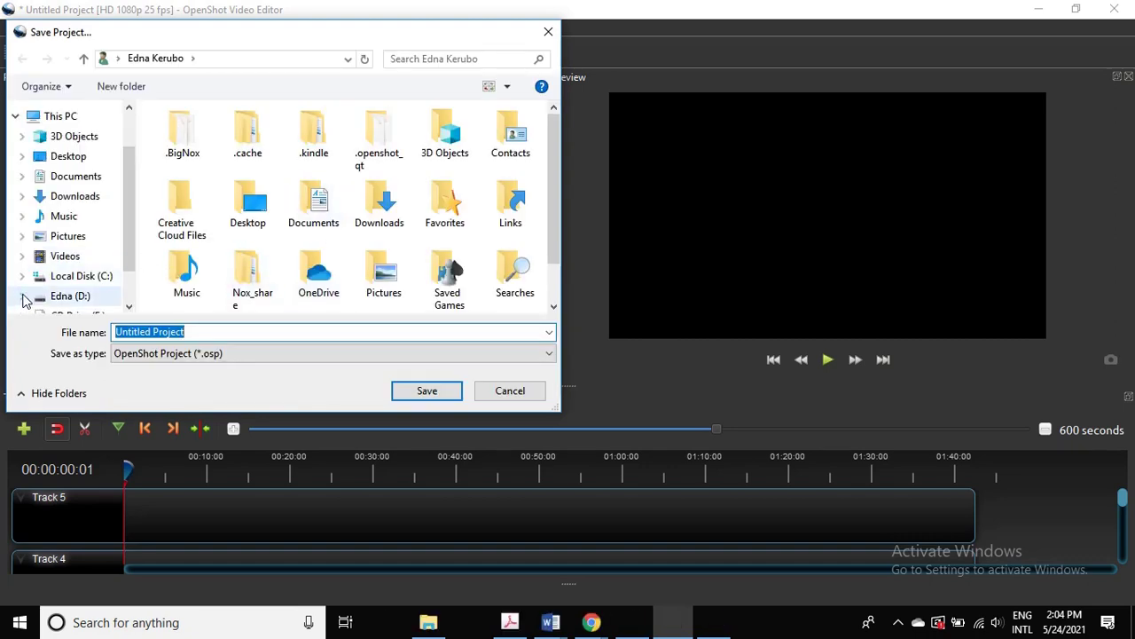
scroll(56, 255, down, 1)
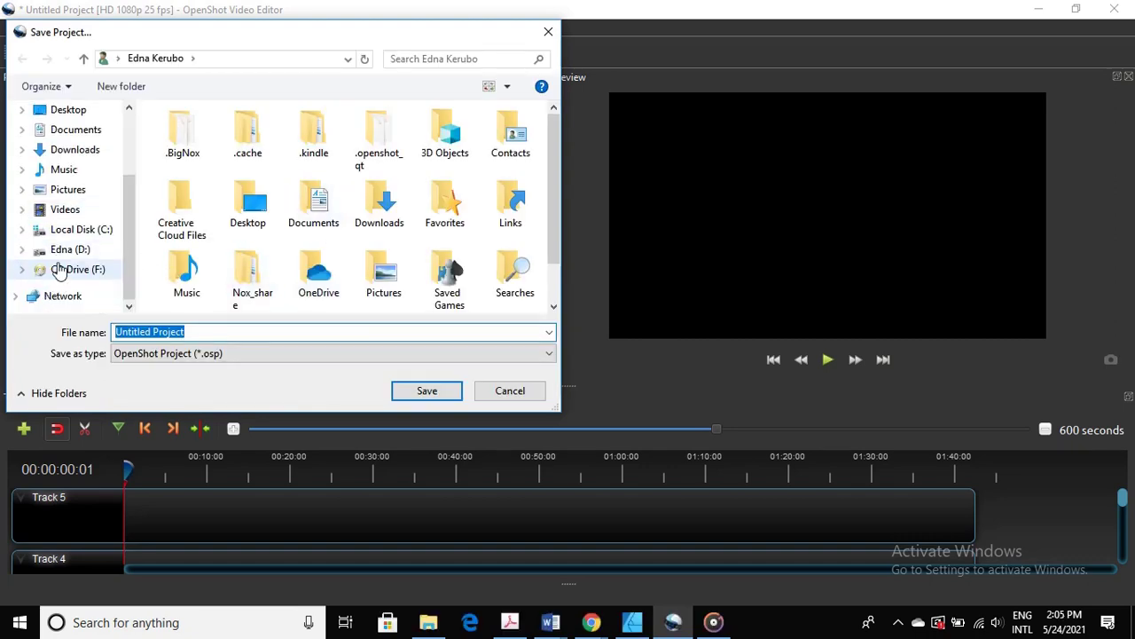
click(62, 252)
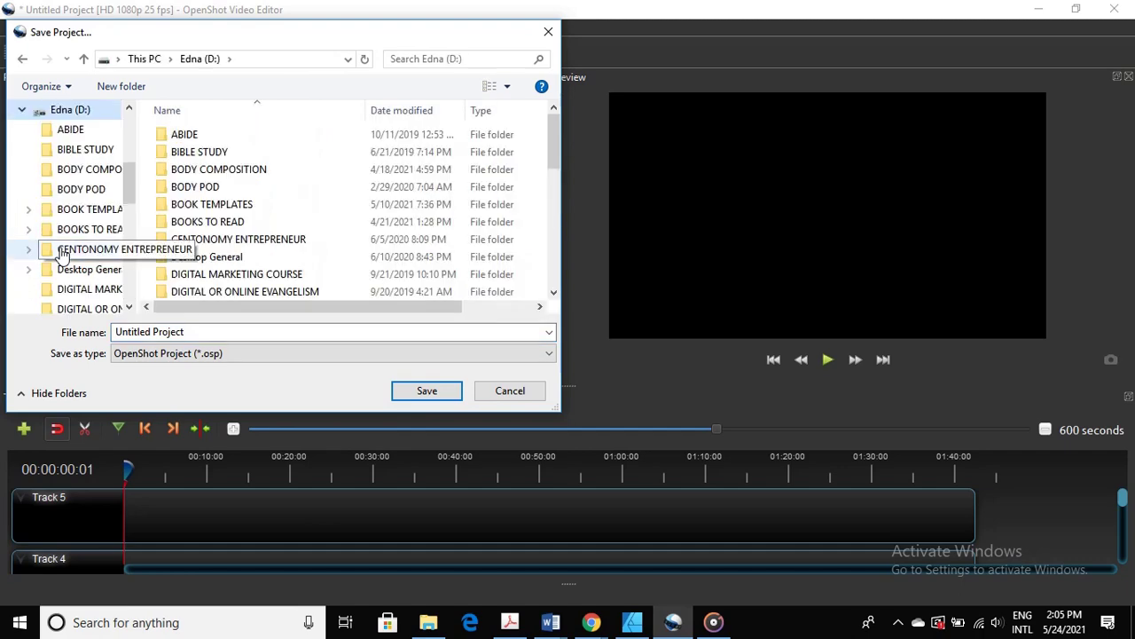
scroll(204, 248, down, 3)
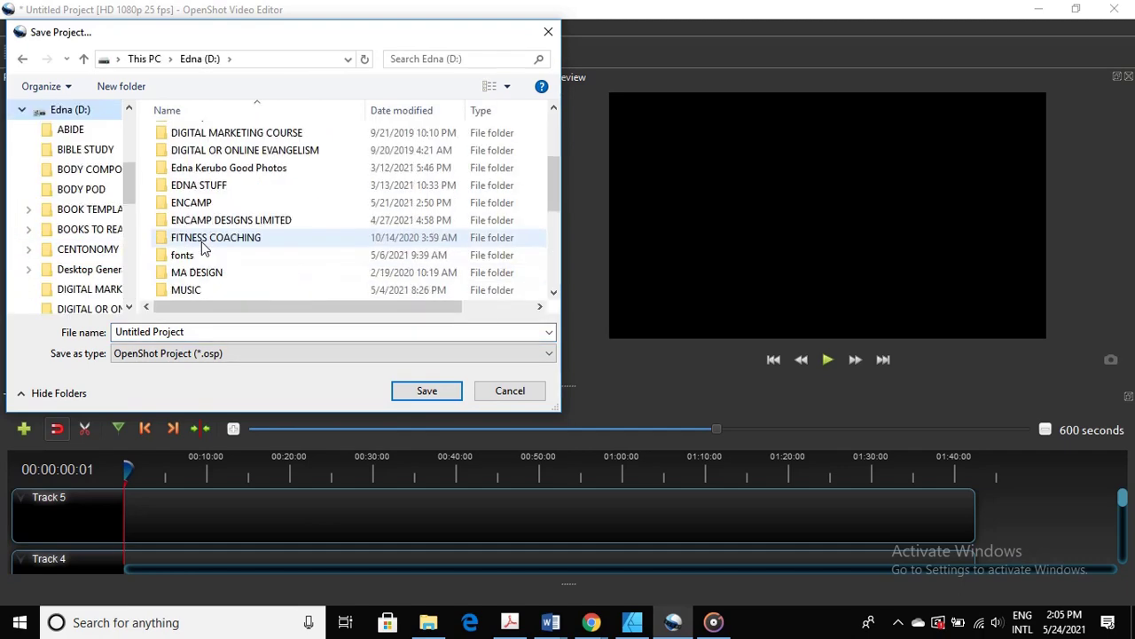
click(213, 221)
double_click(210, 222)
double_click(210, 222)
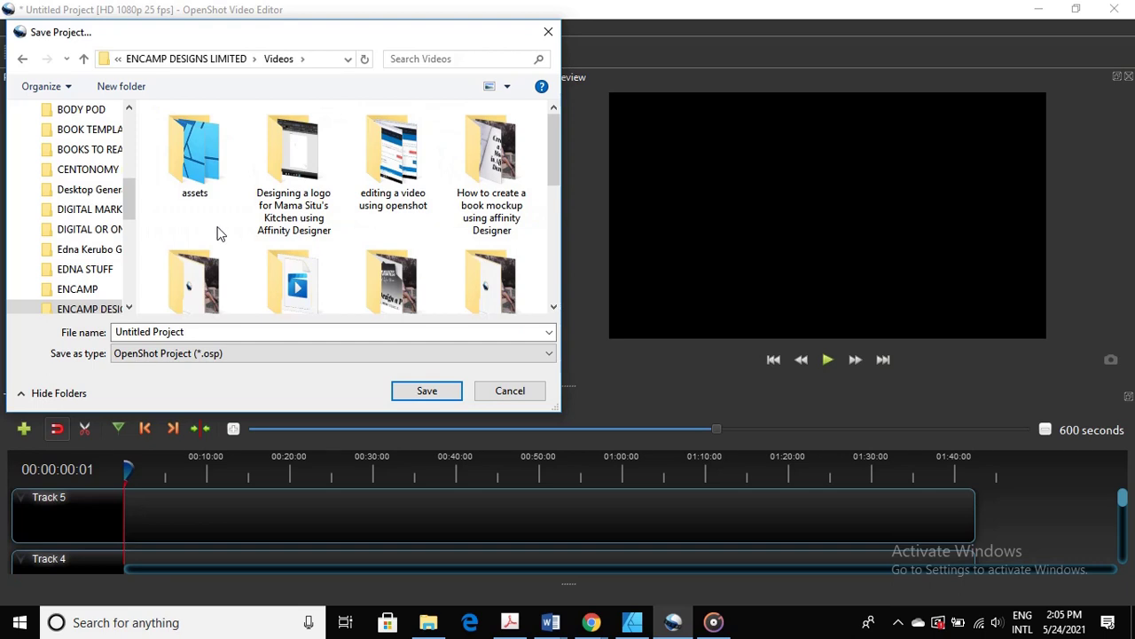
right_click(217, 228)
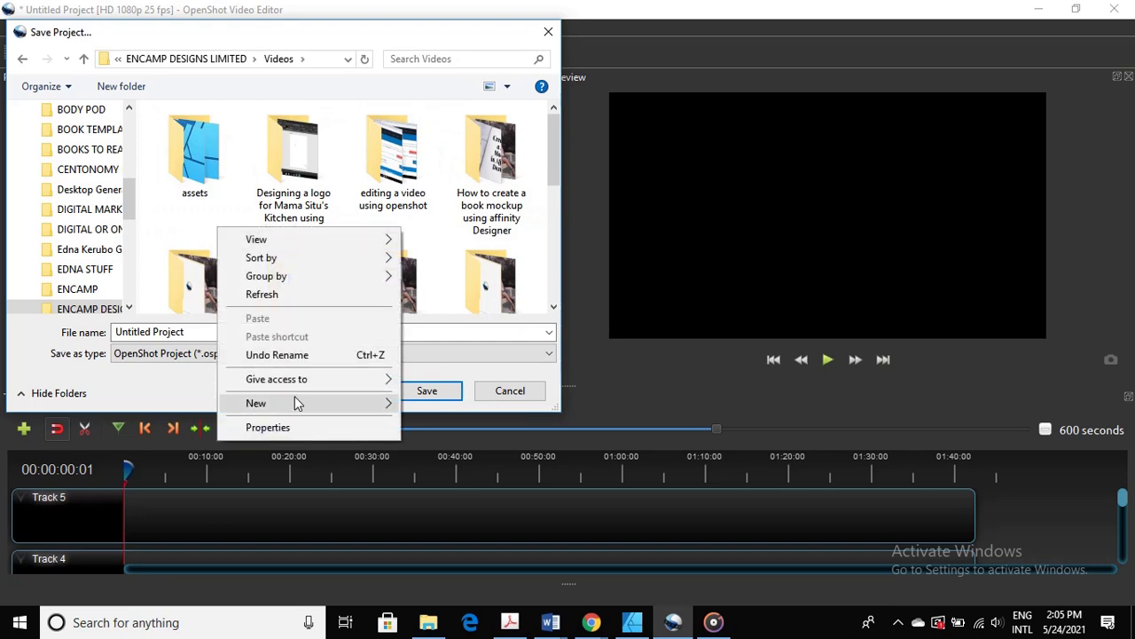
click(302, 193)
double_click(299, 189)
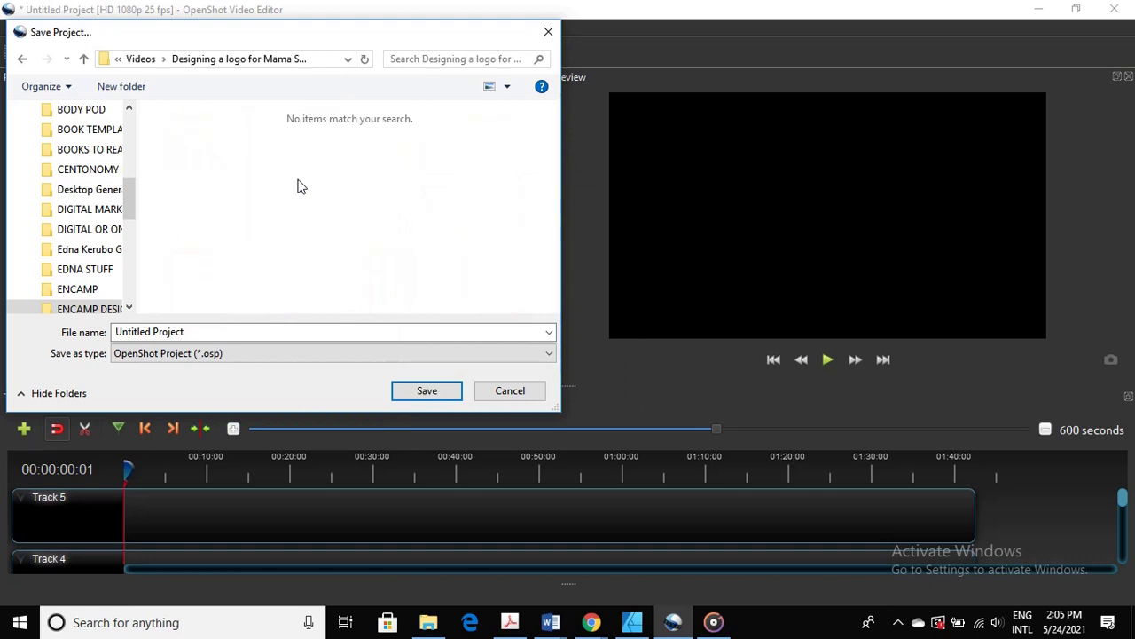
- Name the project file 'Designing a logo' and save it
click(187, 328)
key(ctrl+a)
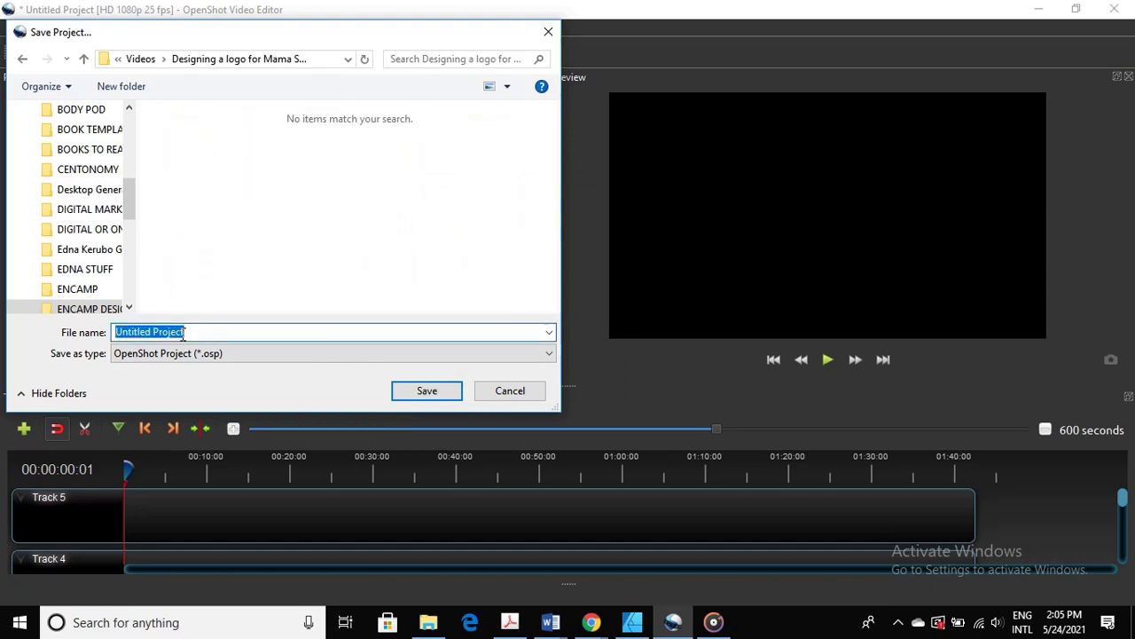
text(DD)
key(BackSpace)
text(esign)
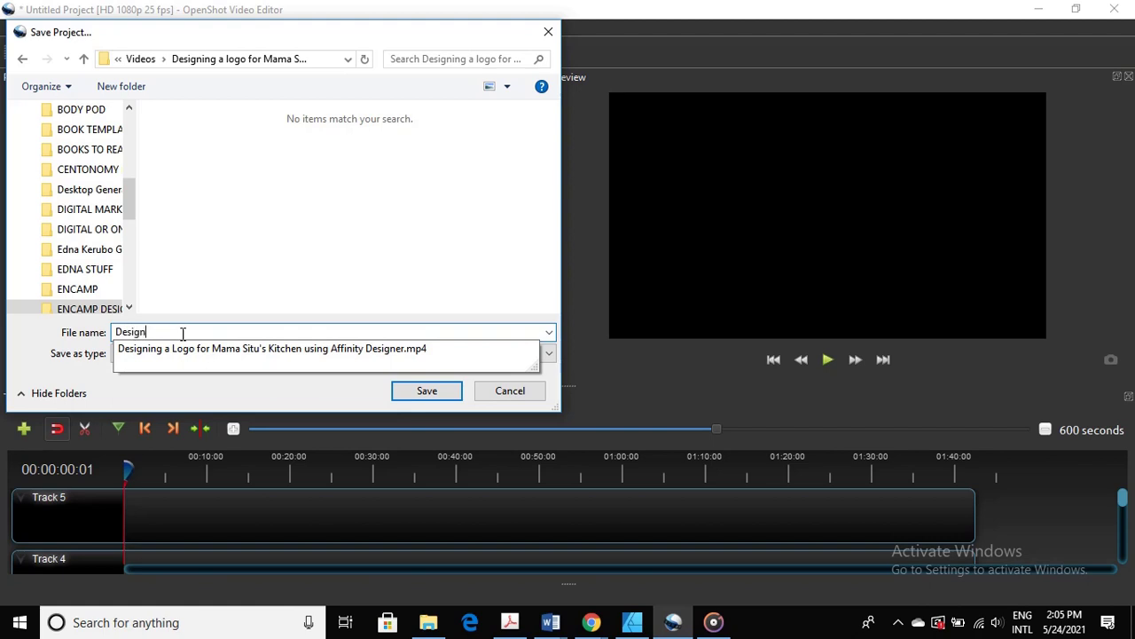
text(ing a logo)
click(223, 258)
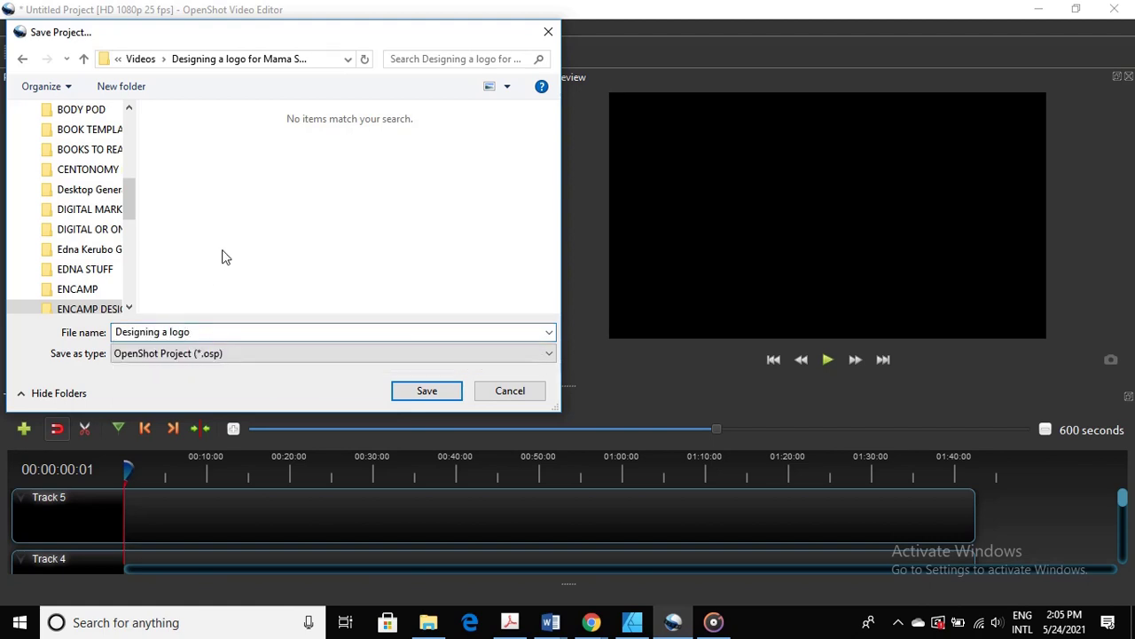
click(417, 394)
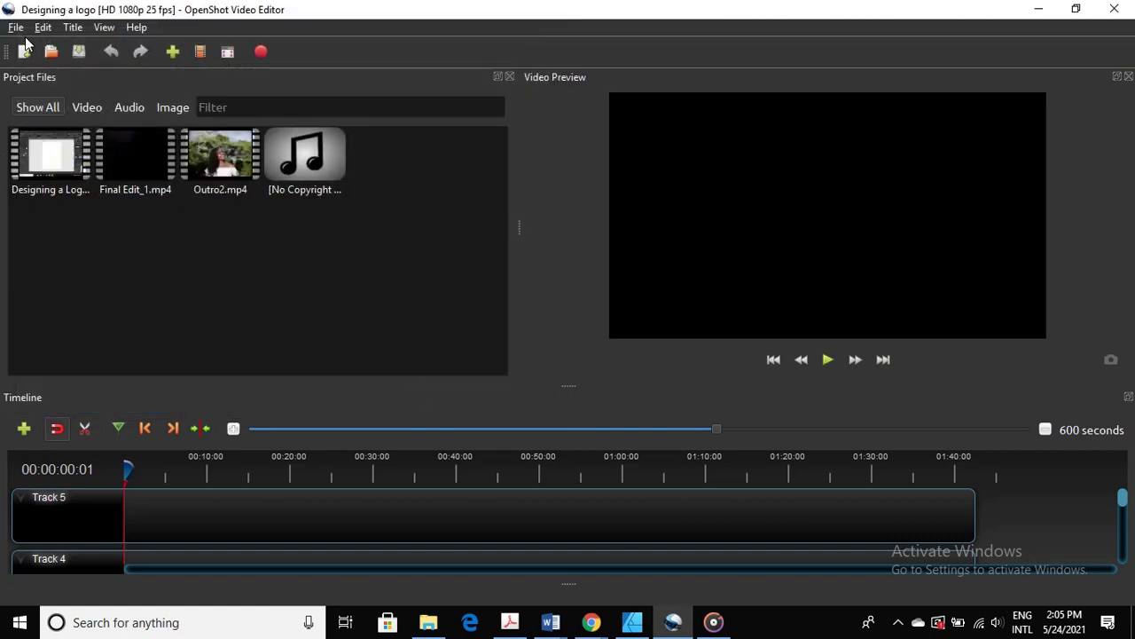
- Export the video as MP4 (h.264), HD 1080p 25 fps, High quality
click(16, 27)
mouse_move(62, 208)
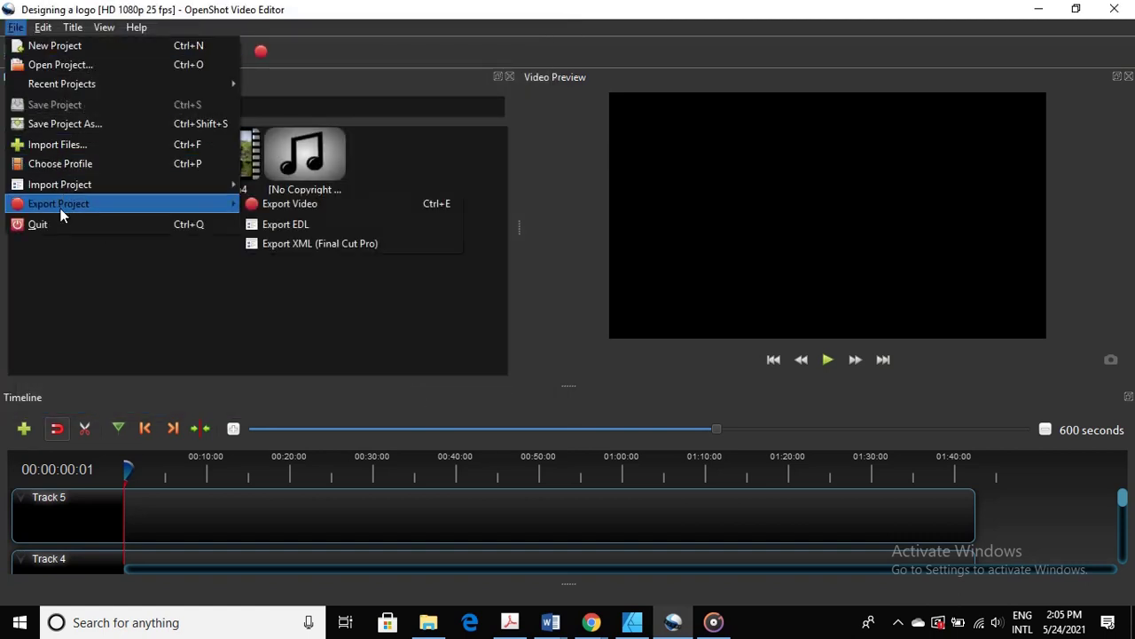
click(282, 205)
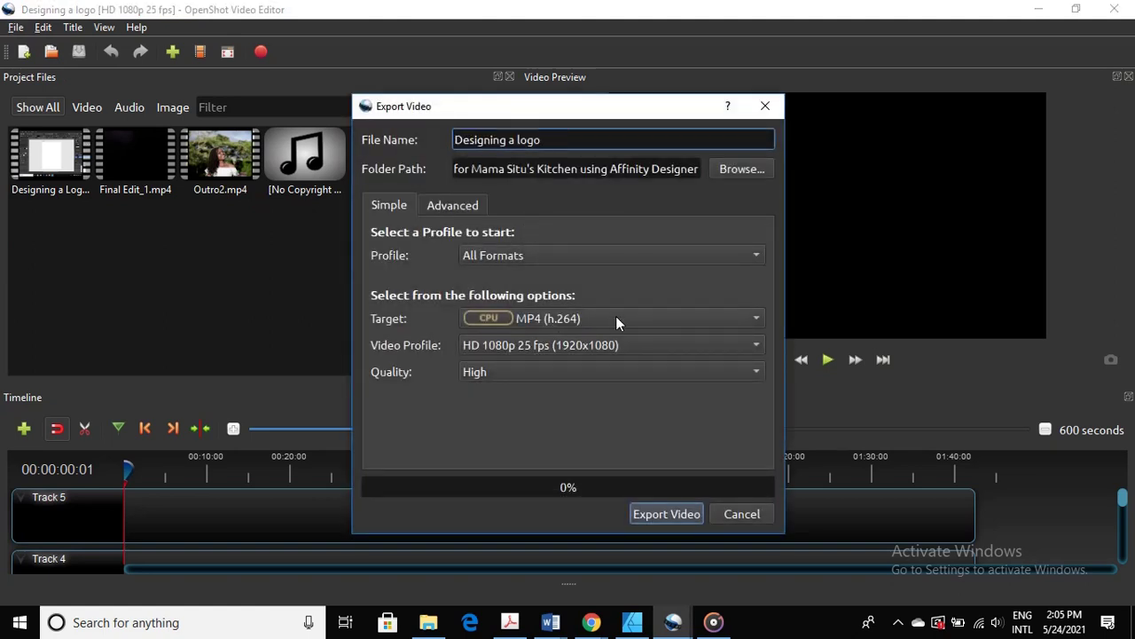
click(649, 514)
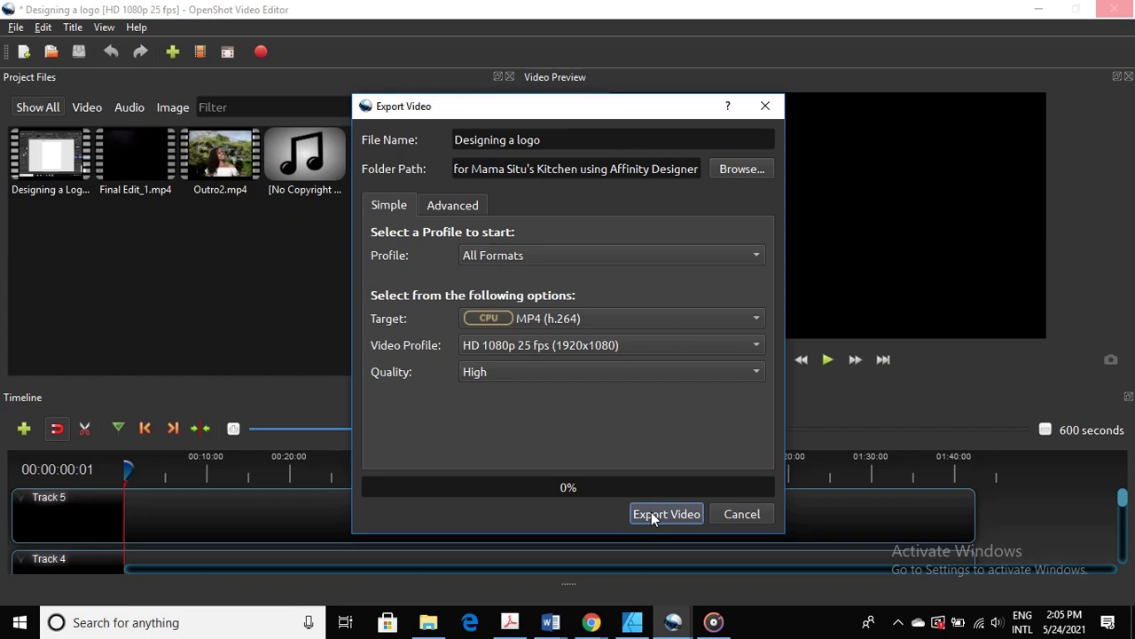
click(651, 512)
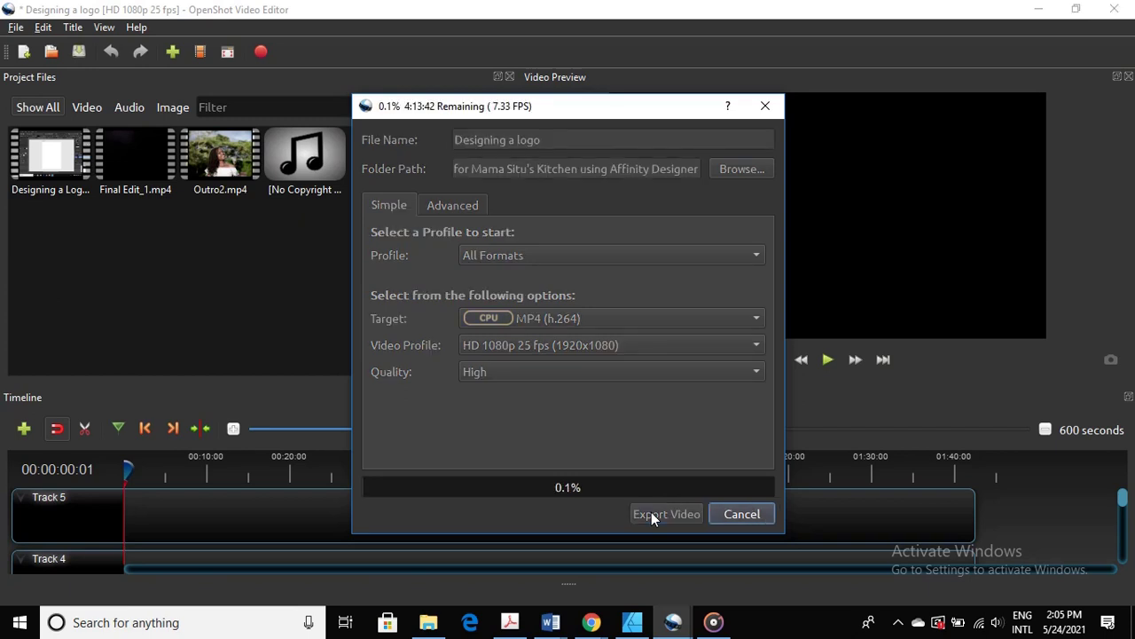